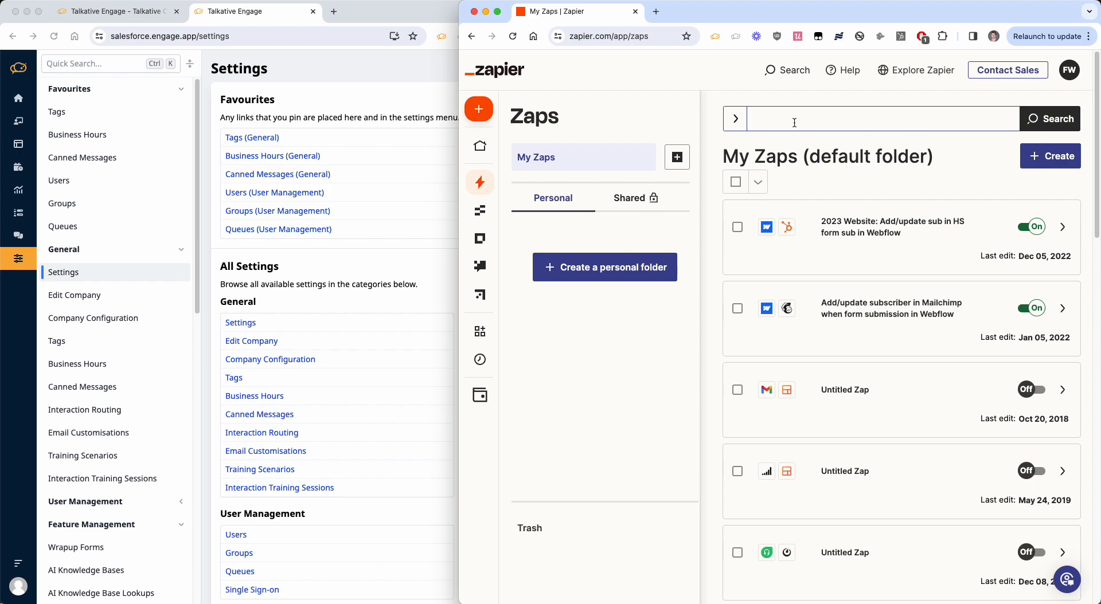
Create a new Zap and name it "Talkative"
left_click(1061, 158)
left_click(1024, 186)
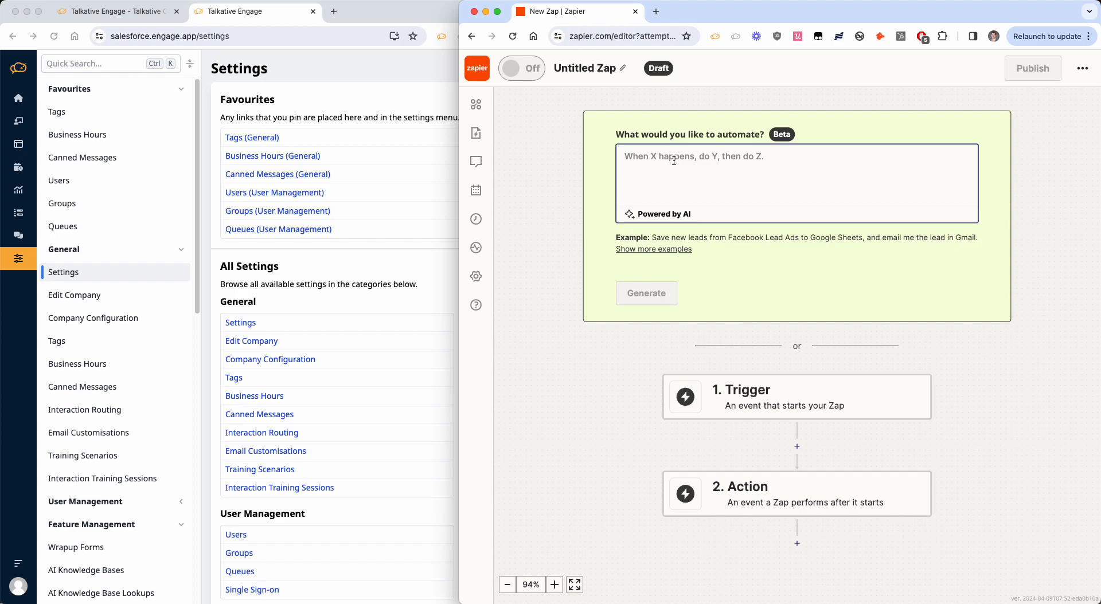
left_click(586, 69)
type("Talkative")
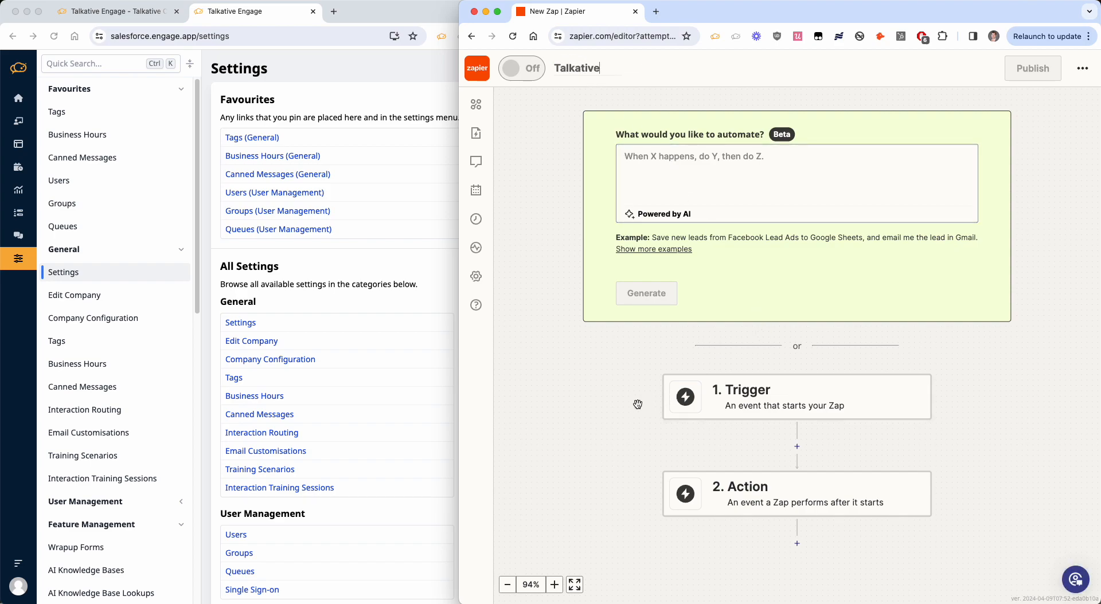
Set the Zap's trigger to the latest Talkative app with the Interaction Completed event, and continue to the account settings
left_click(765, 395)
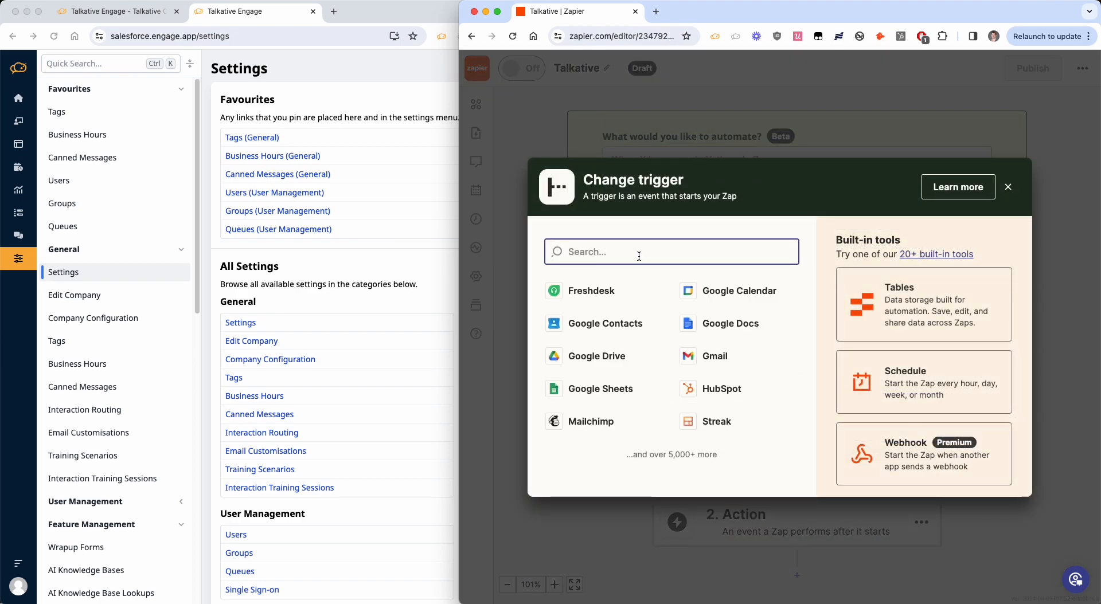
type("talkati")
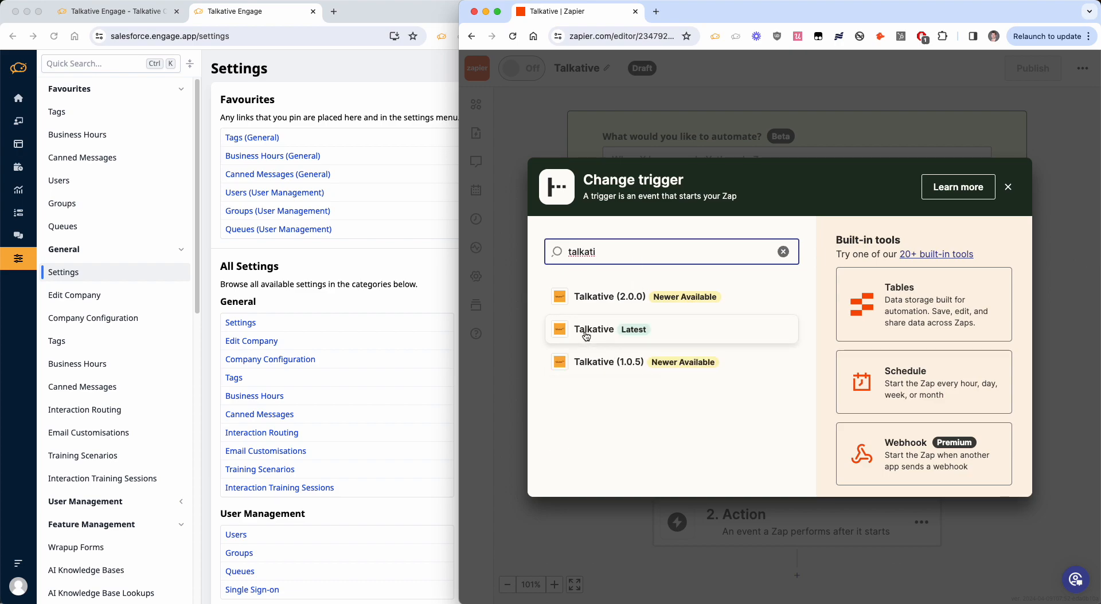
left_click(585, 336)
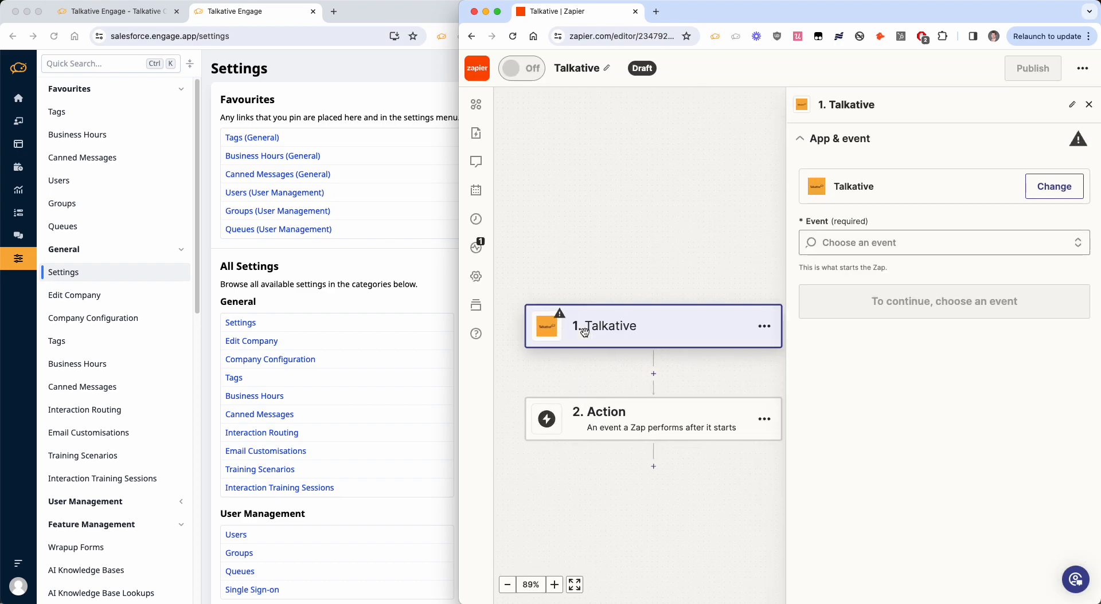
left_click(904, 243)
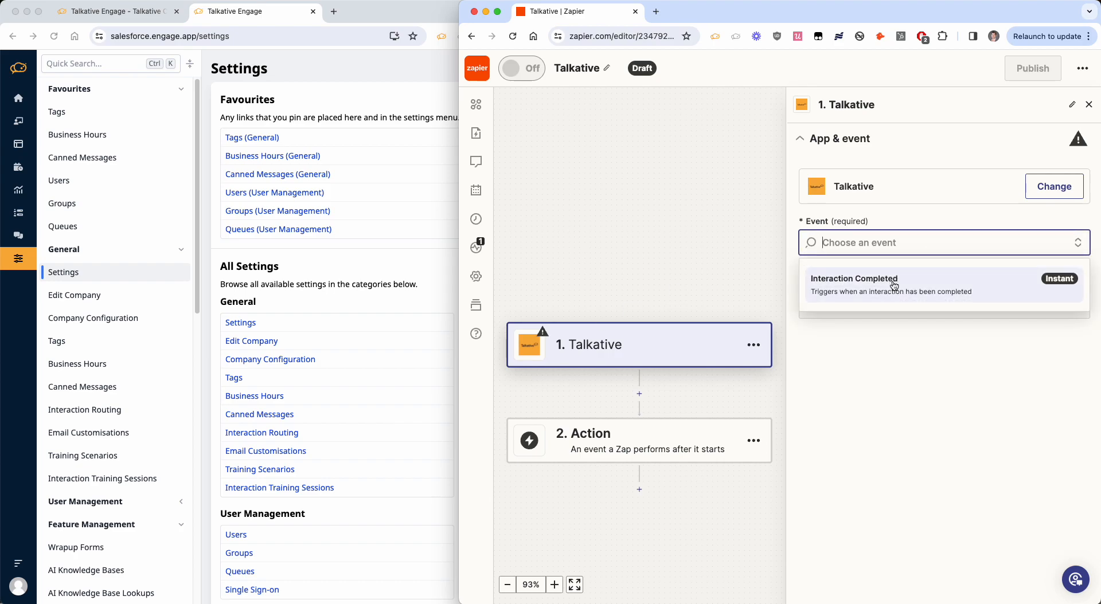
left_click(902, 287)
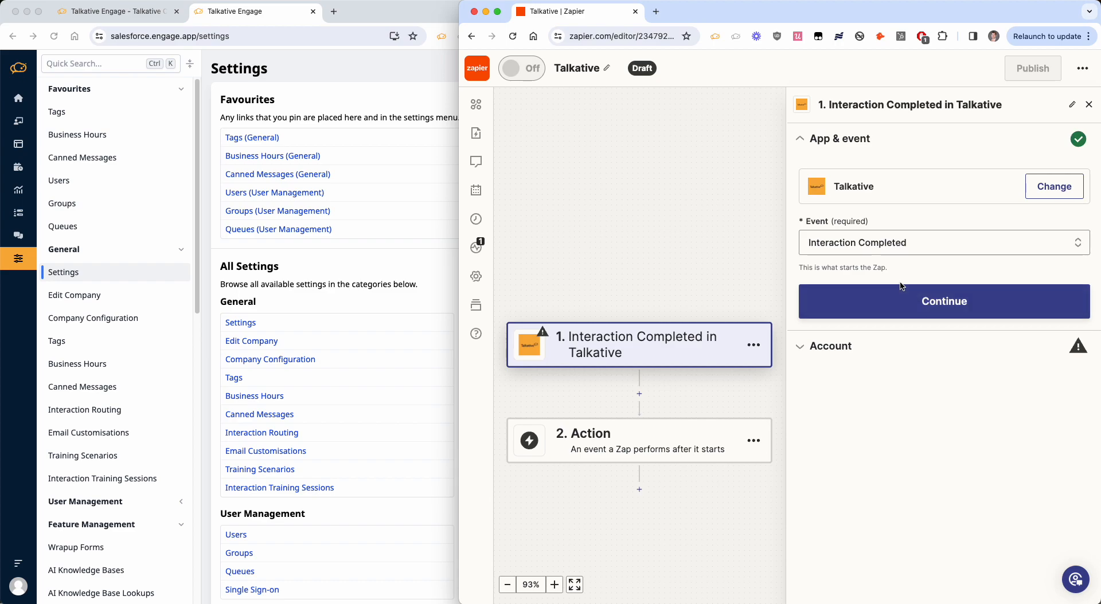
left_click(904, 300)
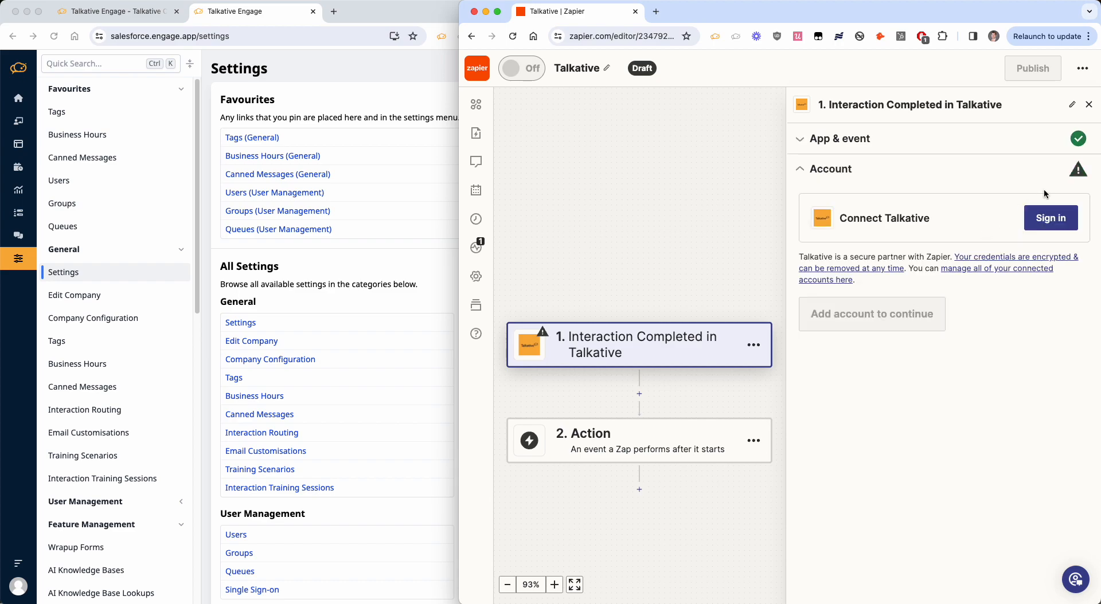
Start connecting a Talkative account to the trigger and set its region to Eu
left_click(1040, 218)
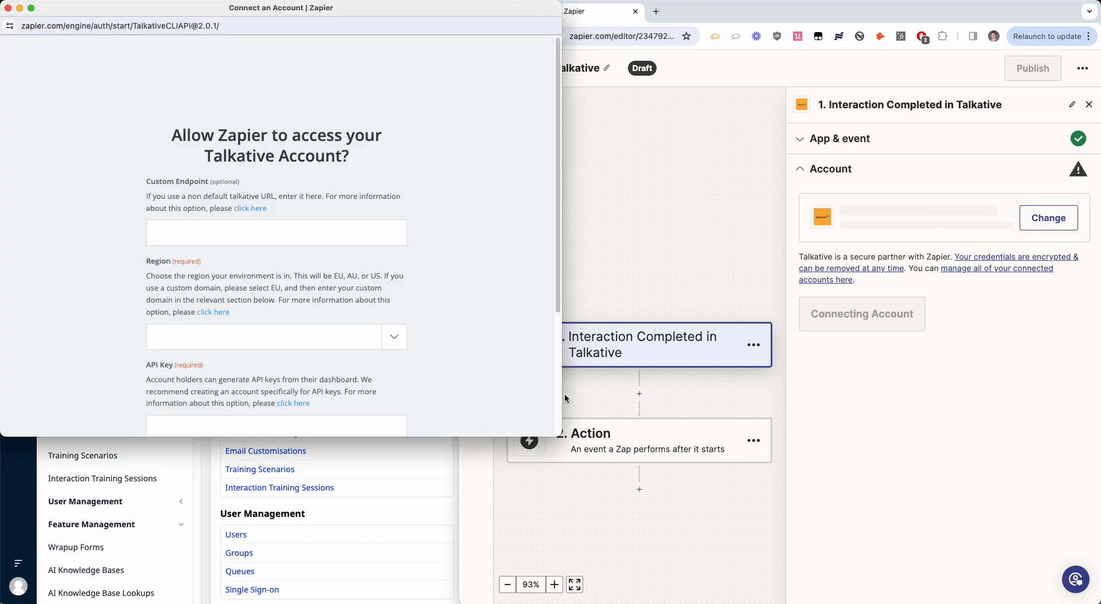
scroll(367, 350, "down", 1)
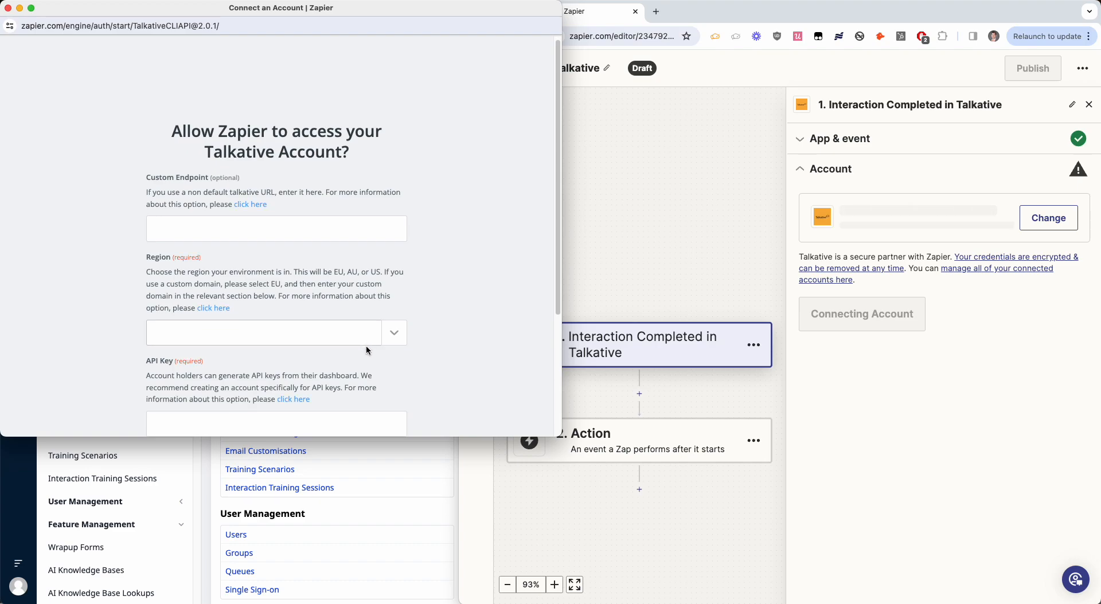
scroll(366, 346, "down", 5)
scroll(367, 346, "up", 6)
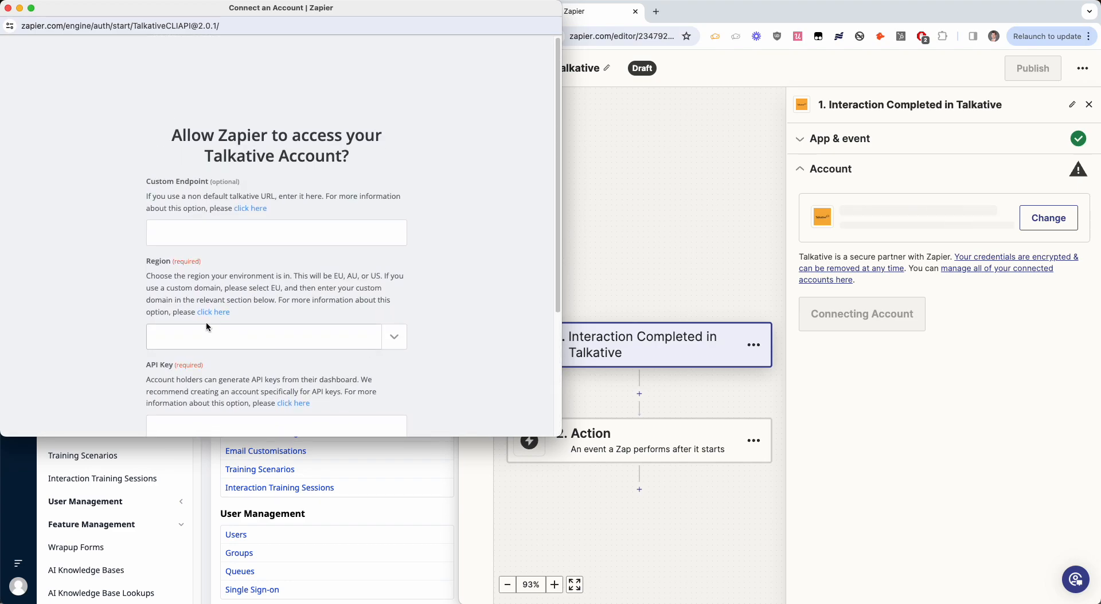
left_click(208, 343)
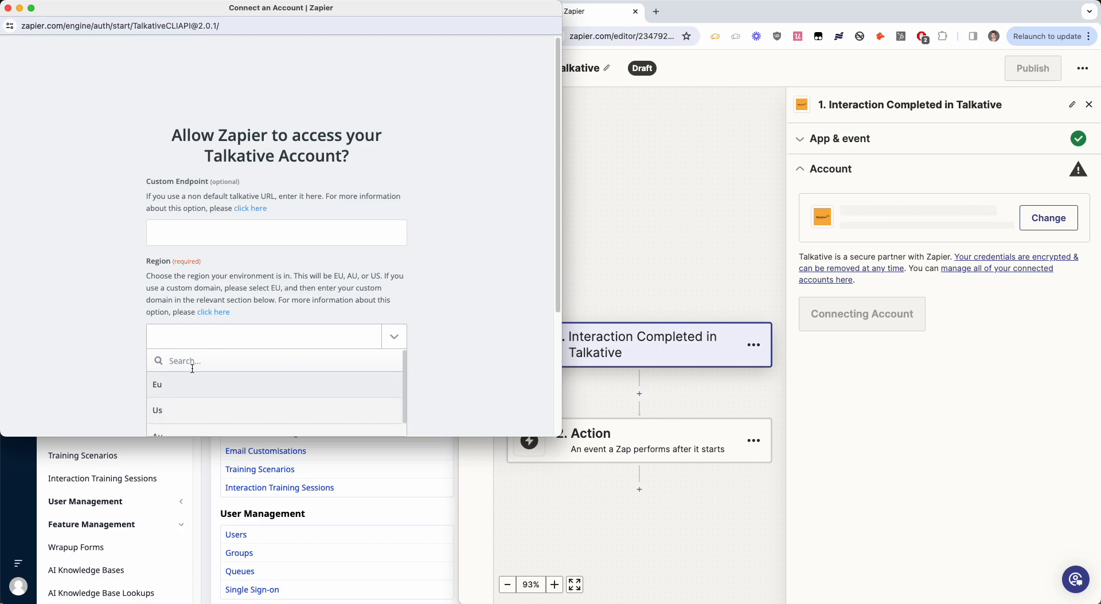
scroll(328, 352, "down", 1)
scroll(278, 377, "up", 1)
left_click(234, 397)
left_click_drag(261, 8, 697, 10)
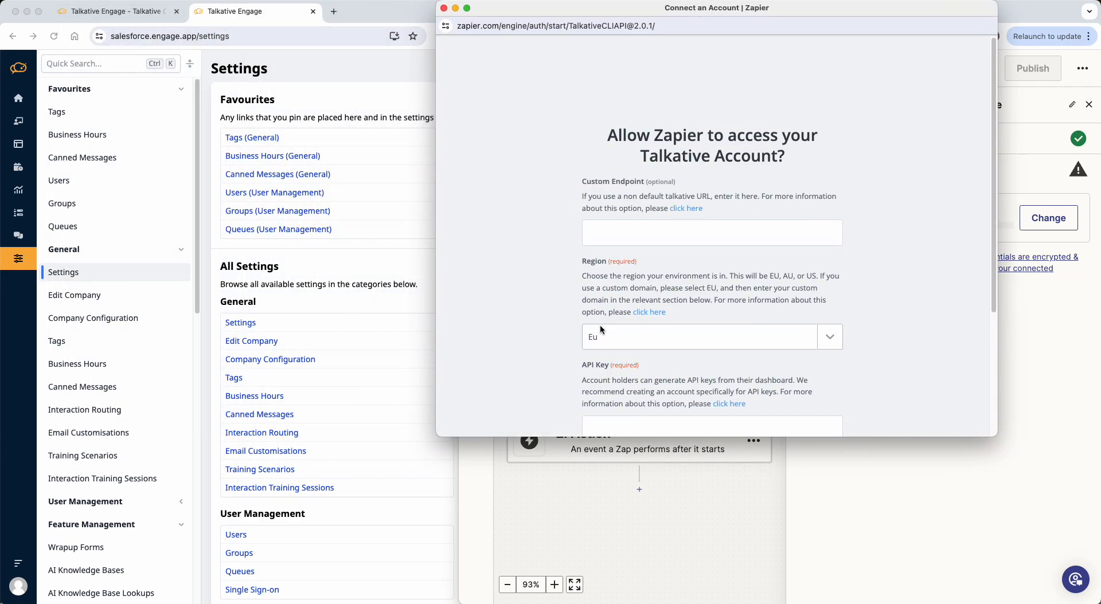
left_click(190, 37)
key("super+c")
left_click(923, 137)
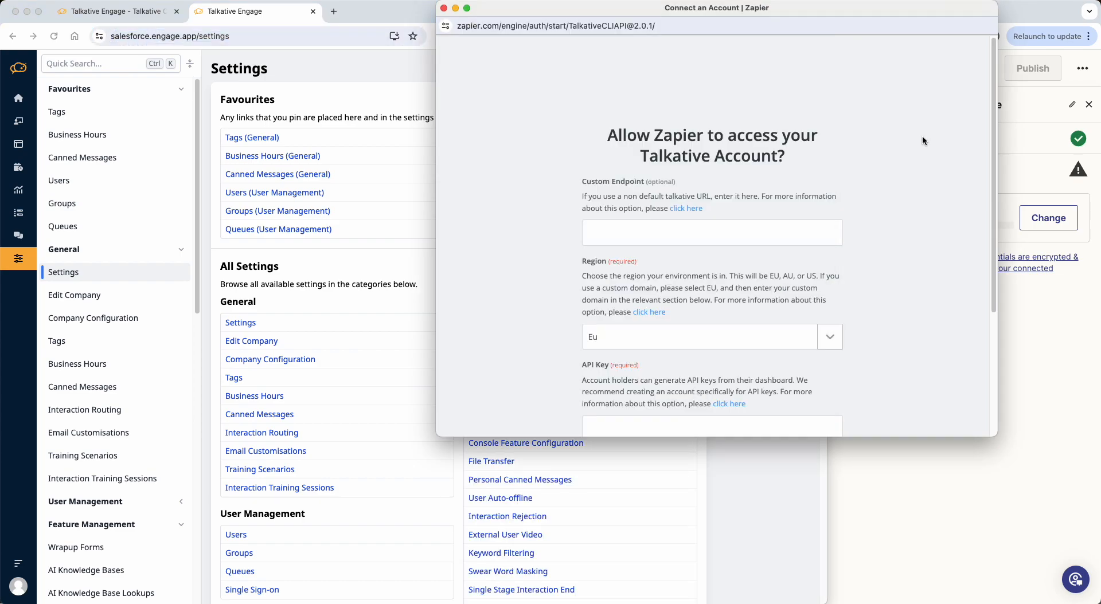
left_click(623, 236)
key("super+v")
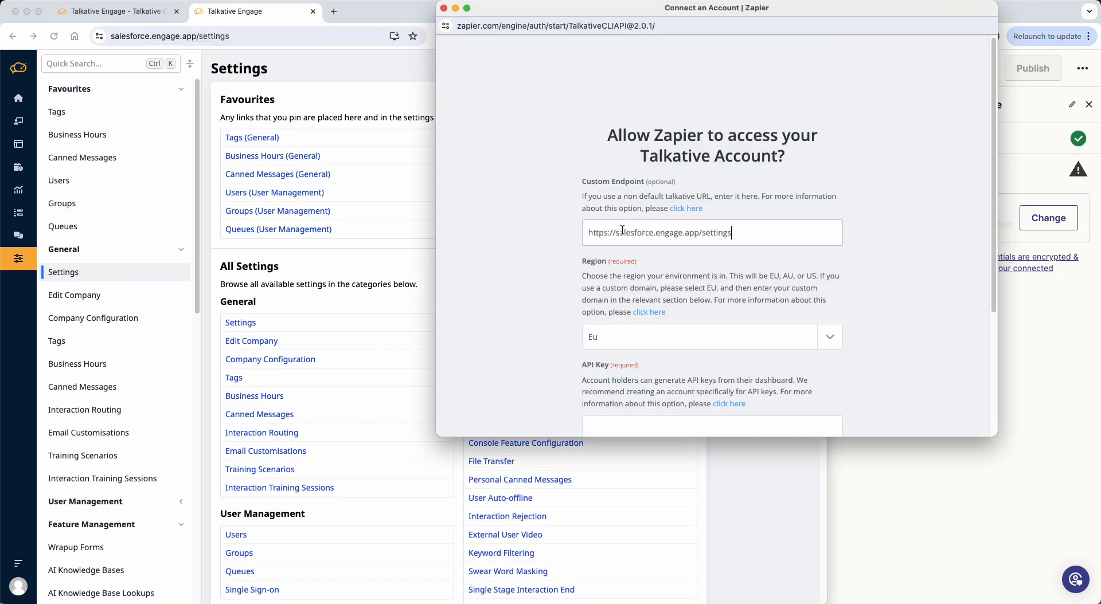
double_click(715, 235)
key("BackSpace")
Switch to Talkative Engage, search the settings for "api" and open the API Keys page
scroll(625, 222, "down", 5)
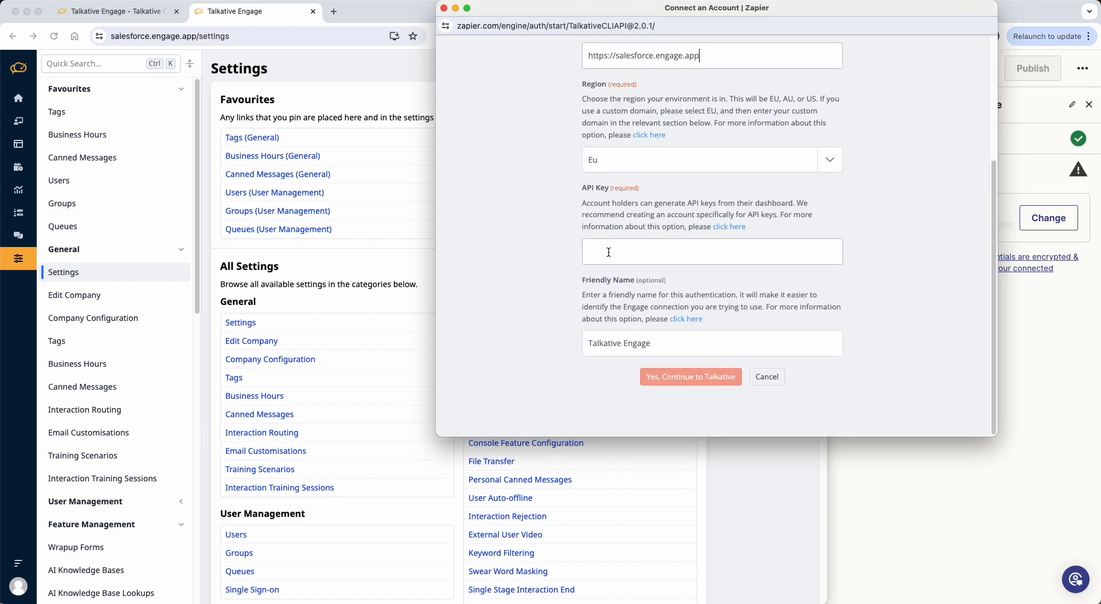
left_click(272, 281)
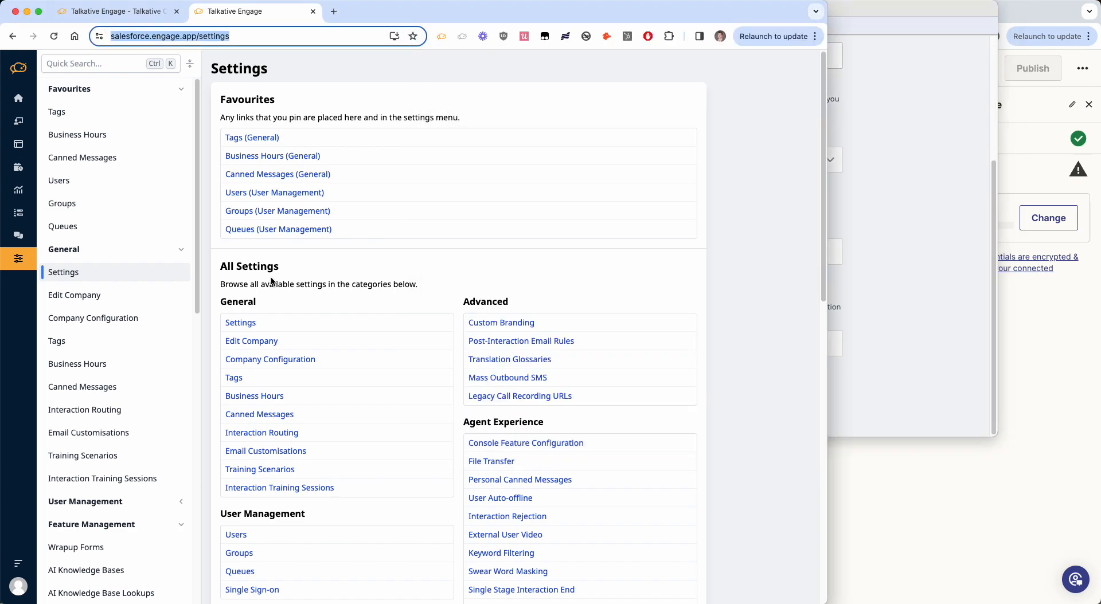
left_click(102, 65)
type("api")
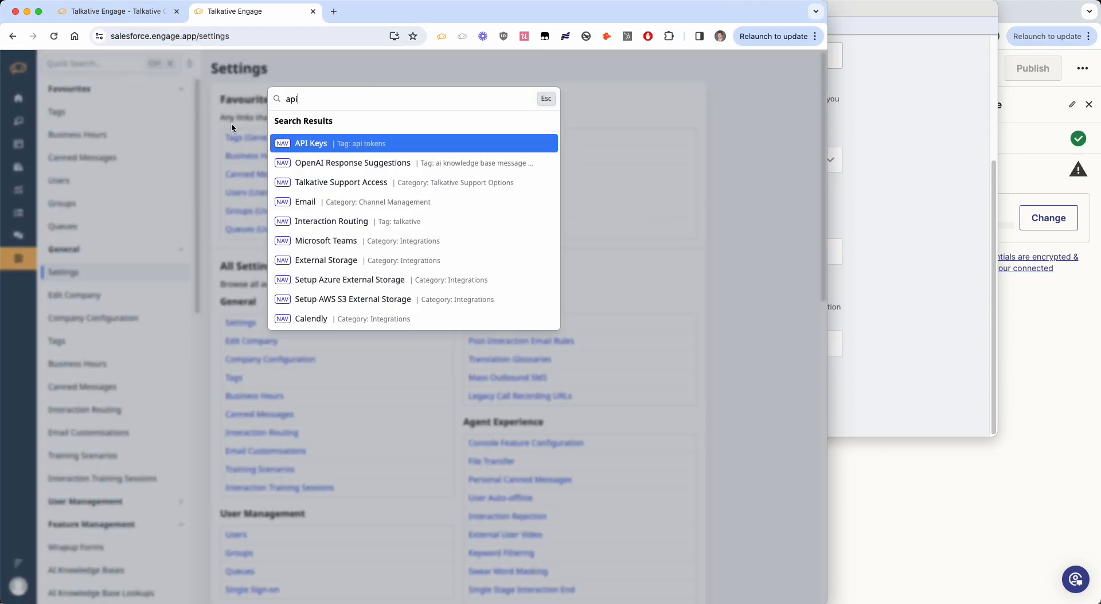
left_click(304, 143)
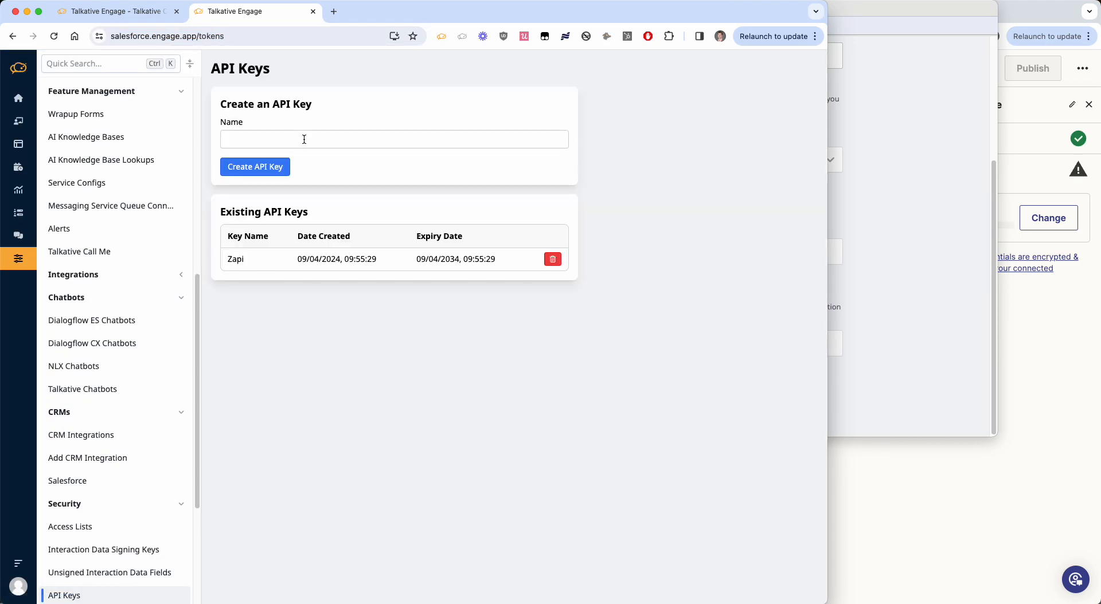
Create an API key named "Zapier", copy it and close its dialog after acknowledging that the key is saved
left_click(304, 139)
type("Zapier")
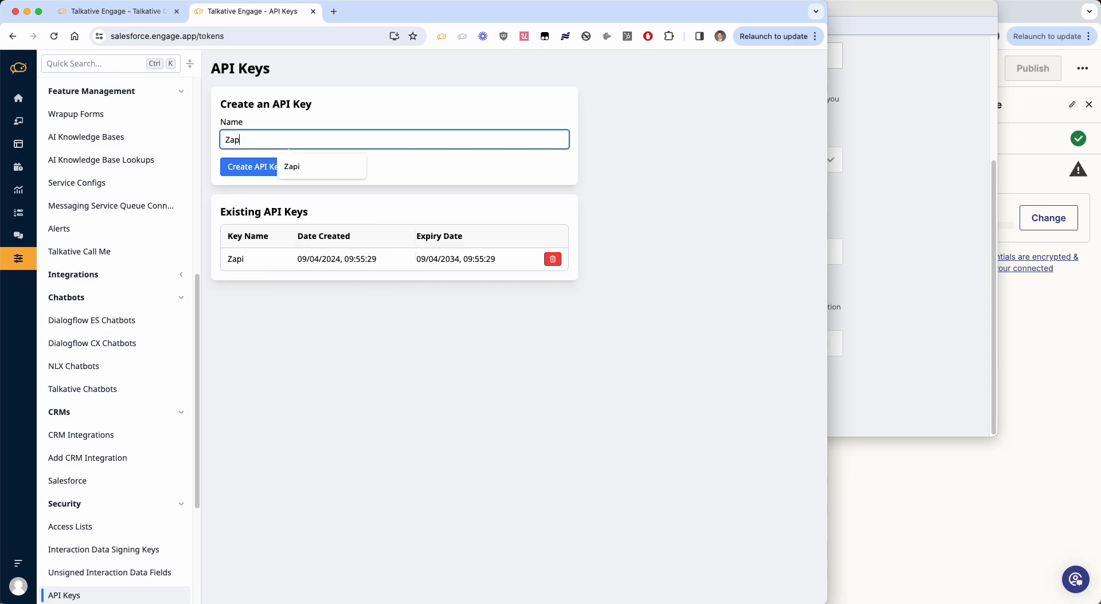
left_click(268, 171)
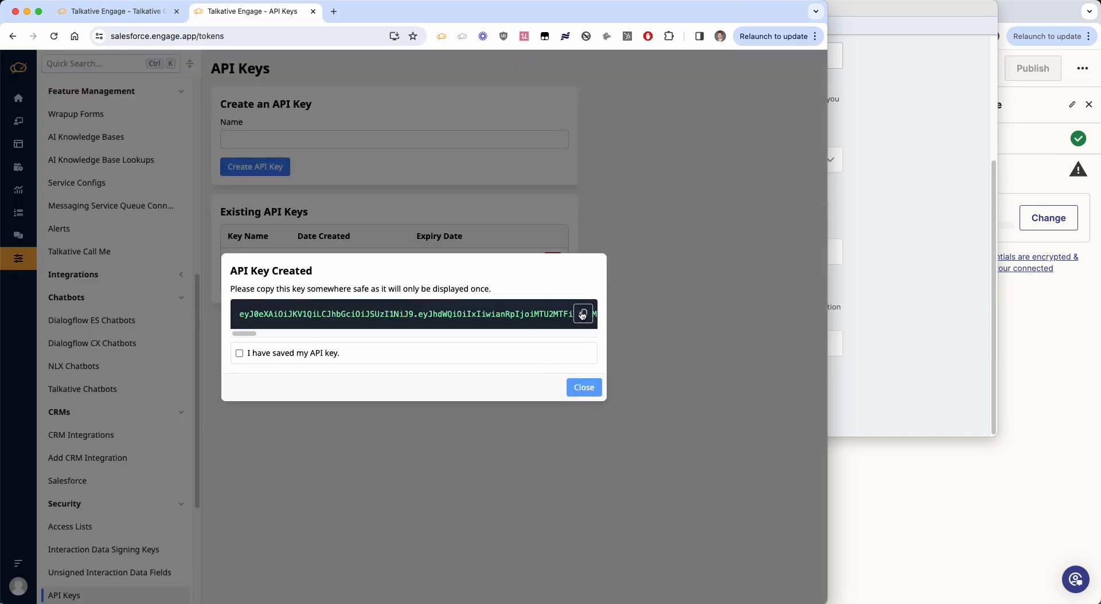
left_click(583, 314)
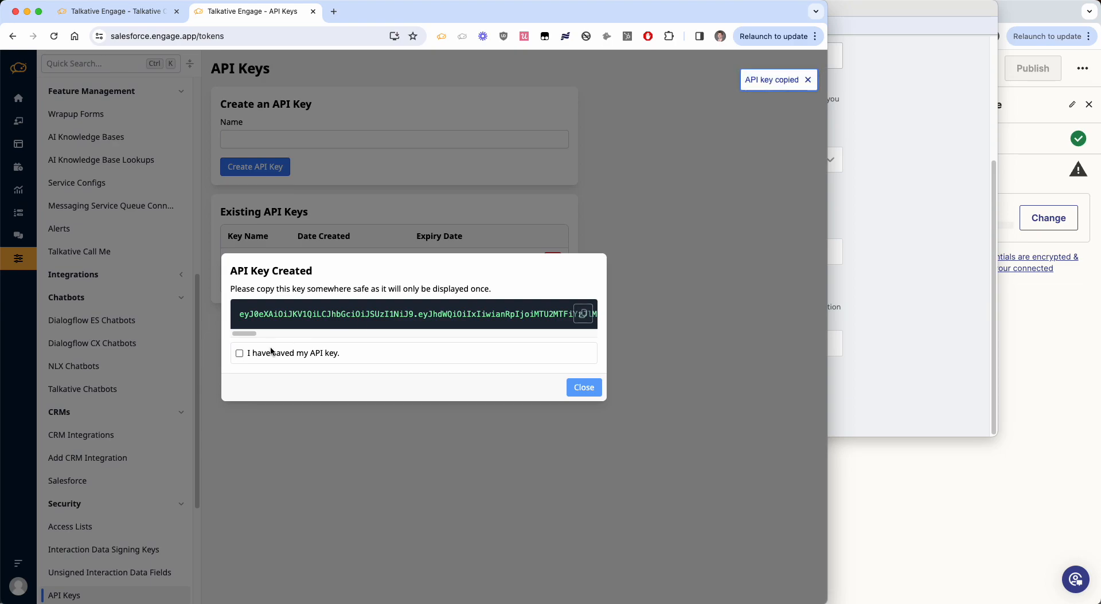
left_click(240, 354)
left_click(584, 388)
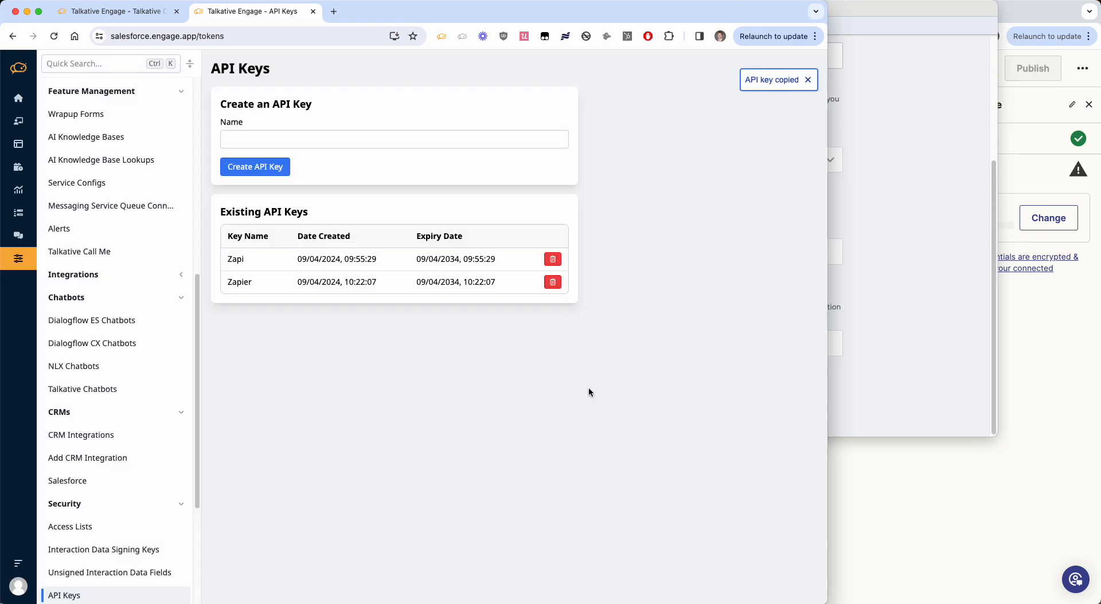
Switch to the Zapier connection window, paste the copied key as the API Key and authorise the Talkative account connection
left_click(897, 309)
left_click(633, 252)
key("super+v")
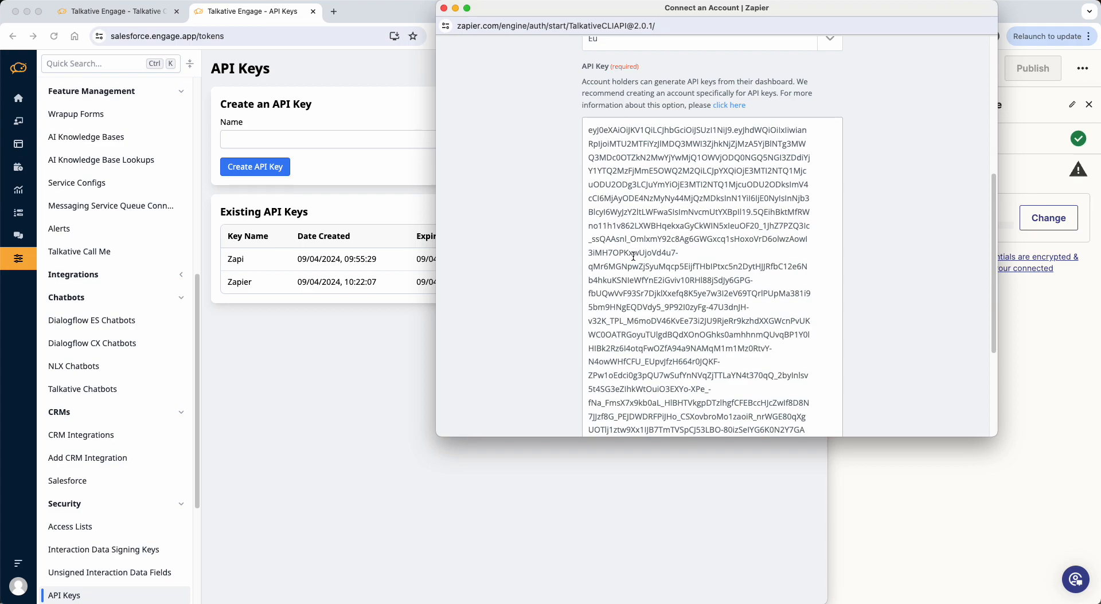
scroll(633, 257, "down", 5)
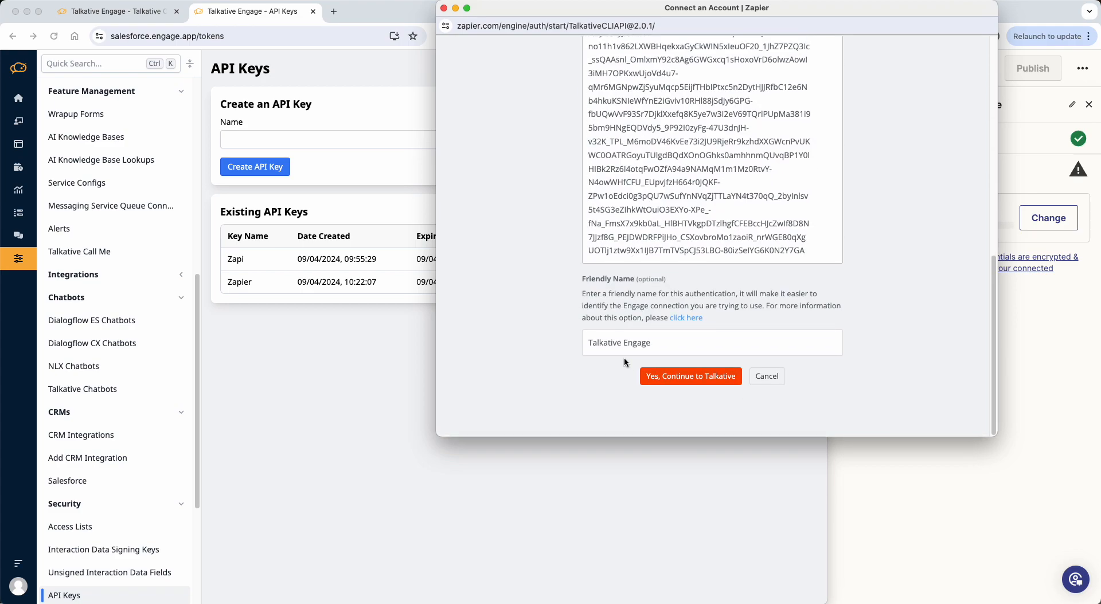
left_click(681, 372)
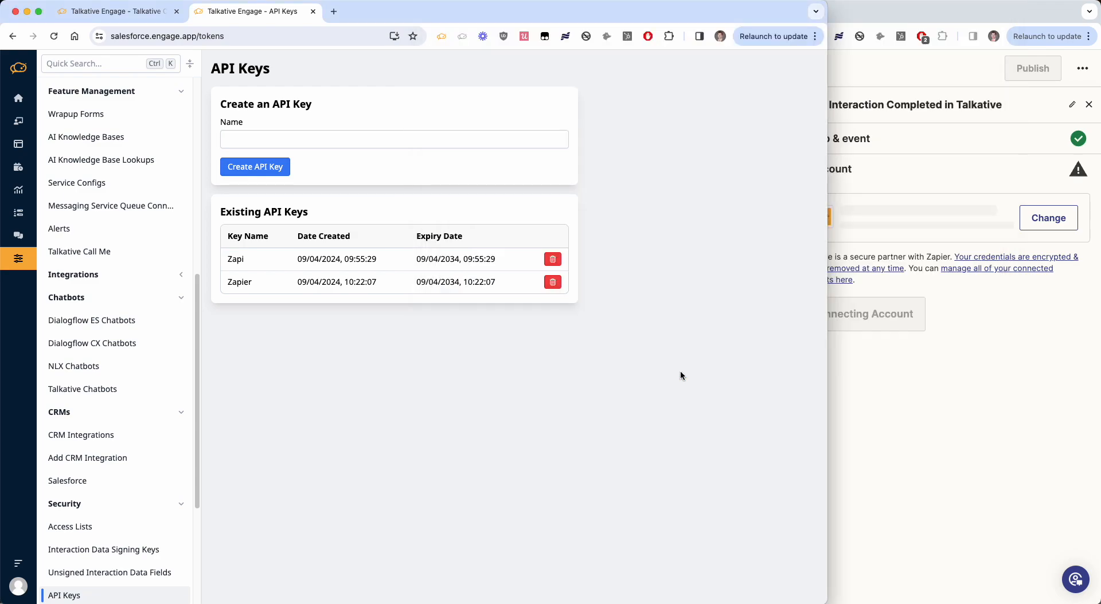
left_click(939, 360)
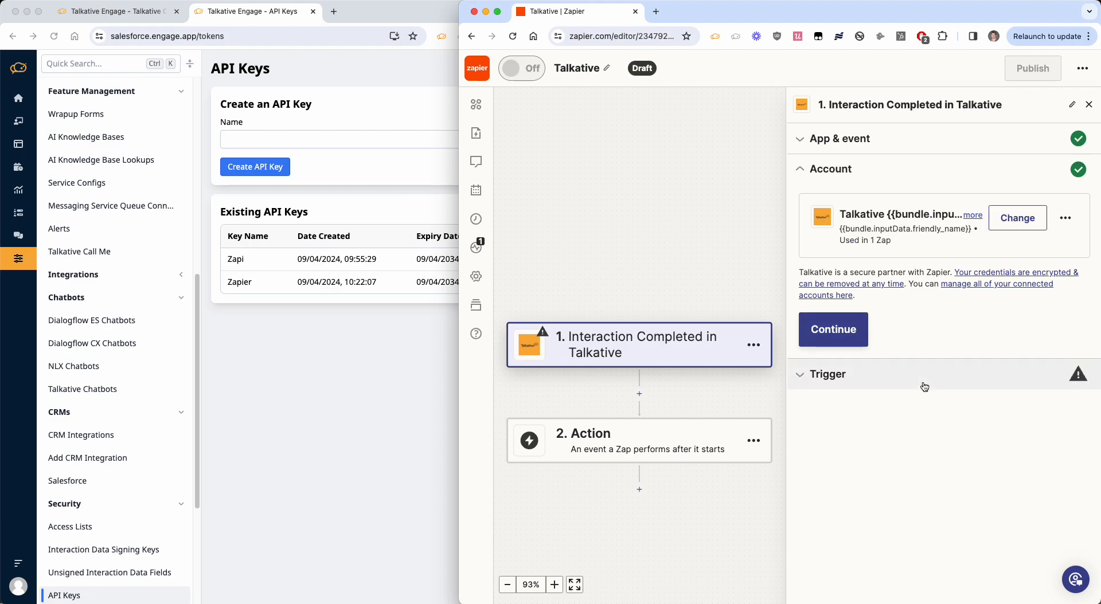
Continue to the trigger settings and label the trigger "Zapier demo"
left_click(843, 330)
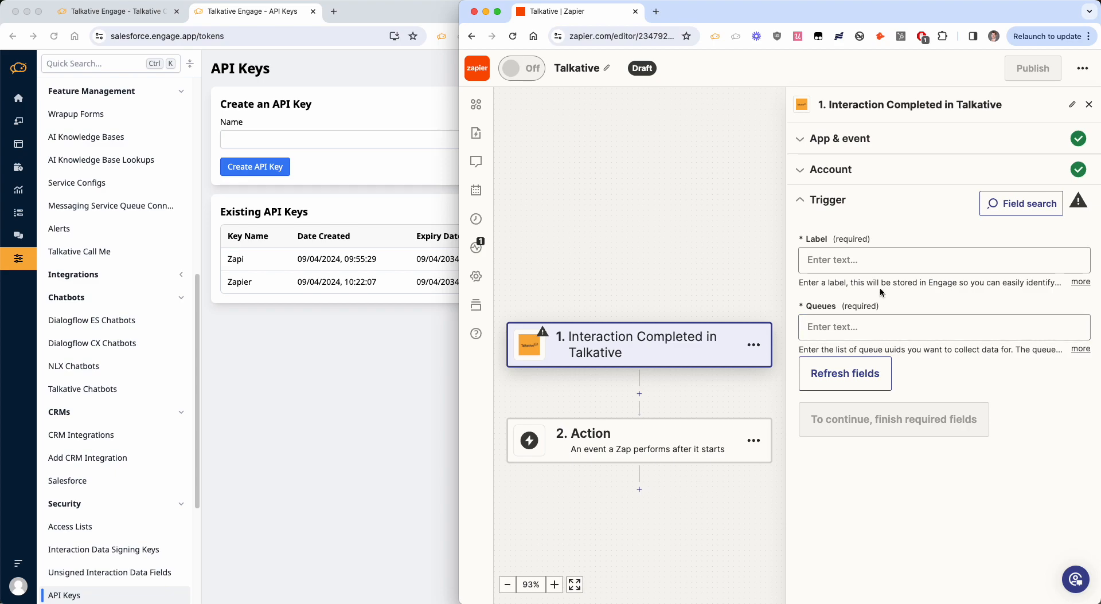
left_click(840, 265)
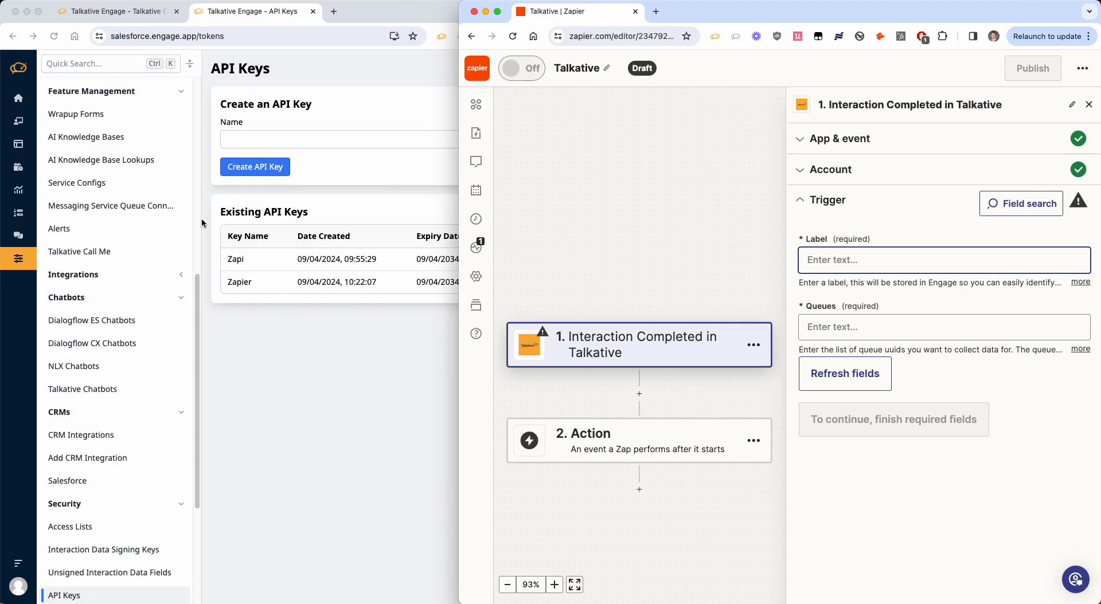
type("Zapier demo")
Switch to Talkative Engage, search the settings for "queue" and open the Queues page
left_click(292, 391)
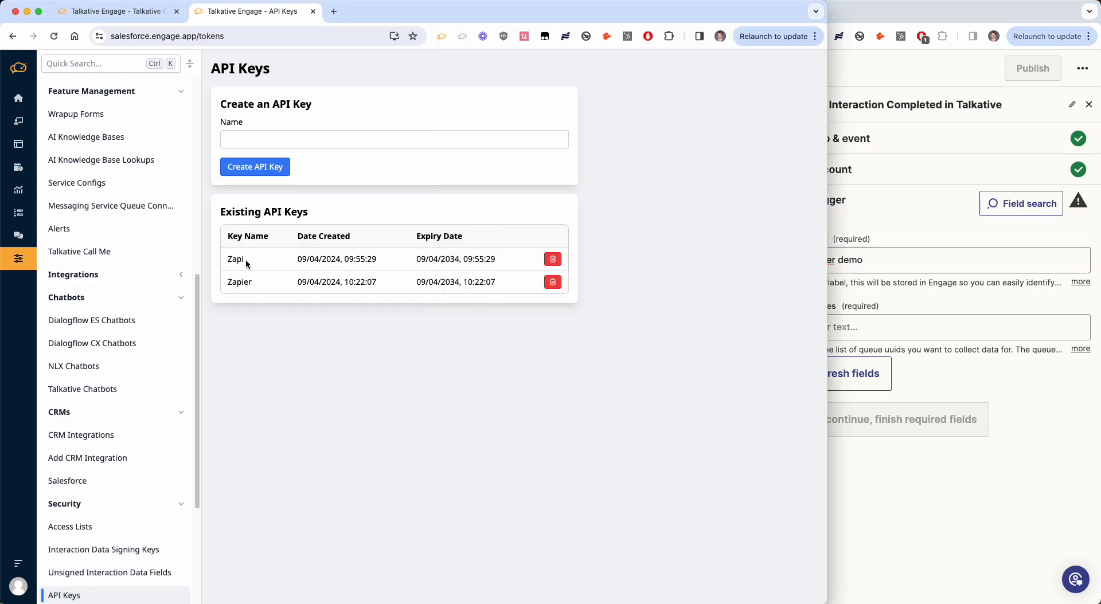
left_click(98, 64)
type("queue")
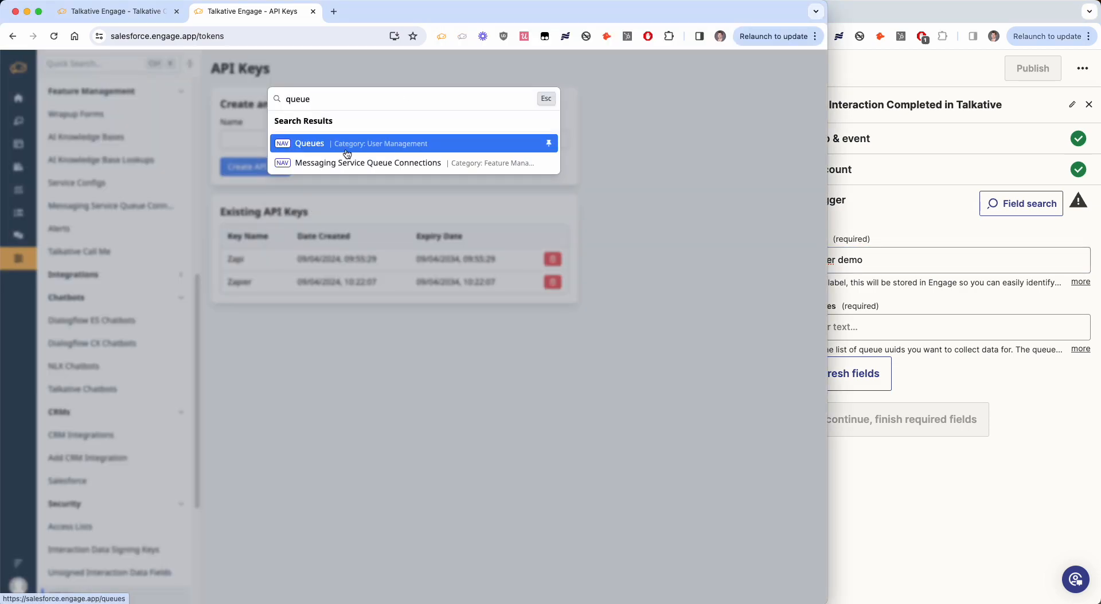
left_click(347, 152)
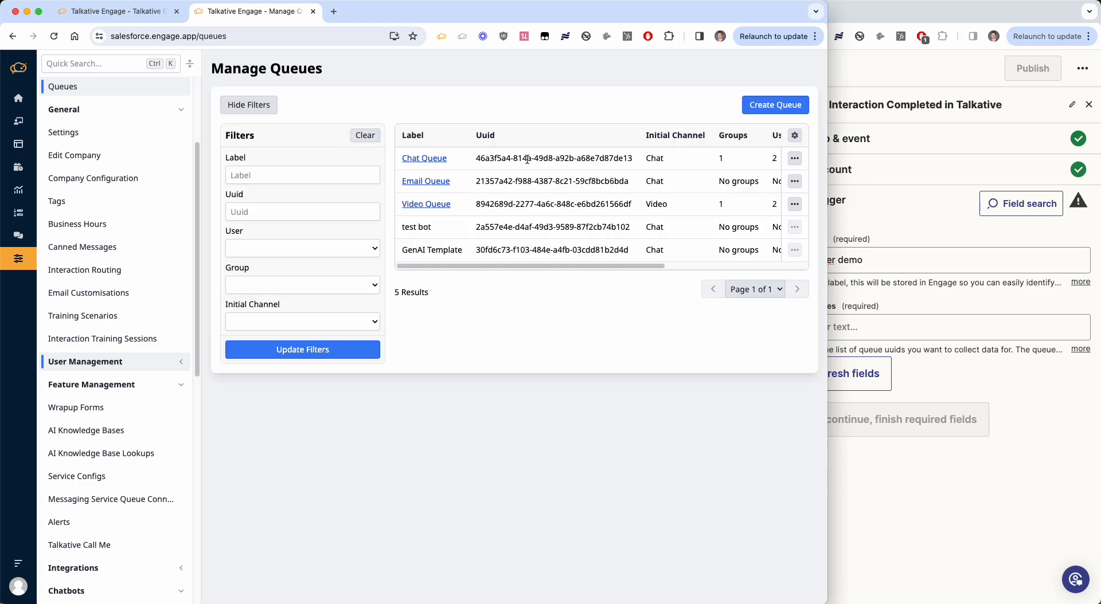
left_click(1044, 405)
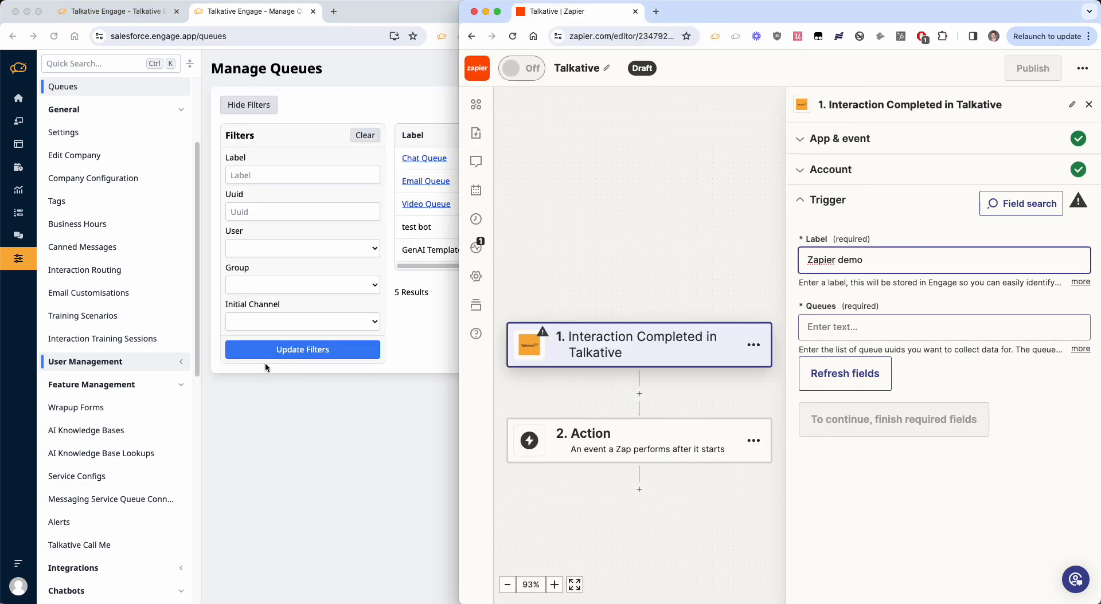
left_click(384, 453)
Copy the Chat Queue's UUID from Talkative Engage into the Queues field of the Zapier trigger
double_click(524, 157)
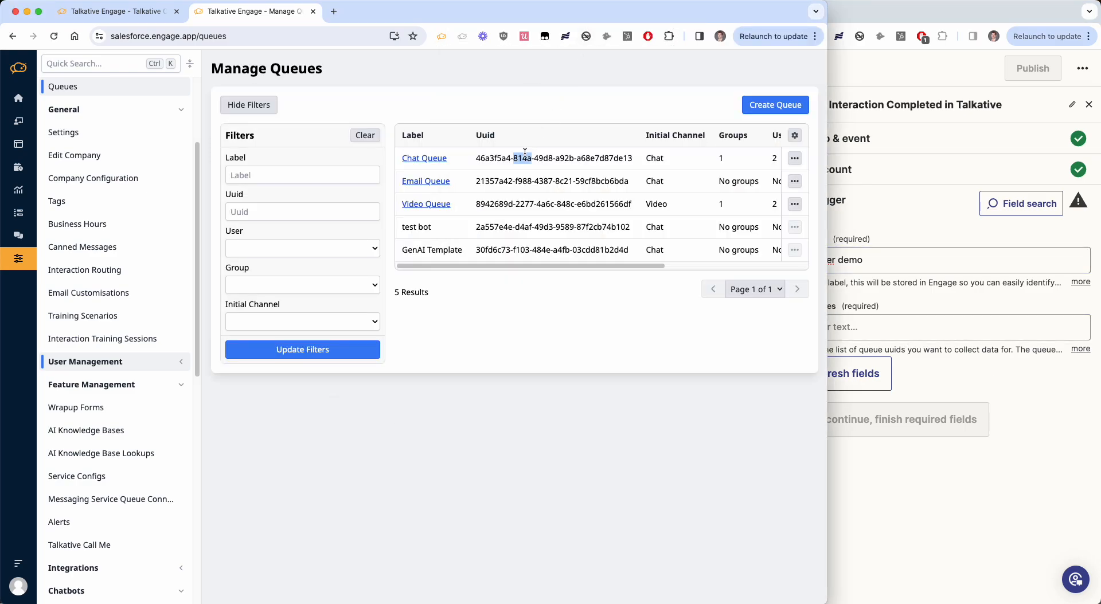
triple_click(524, 157)
key("super+c")
left_click(963, 299)
left_click(826, 326)
key("super+v")
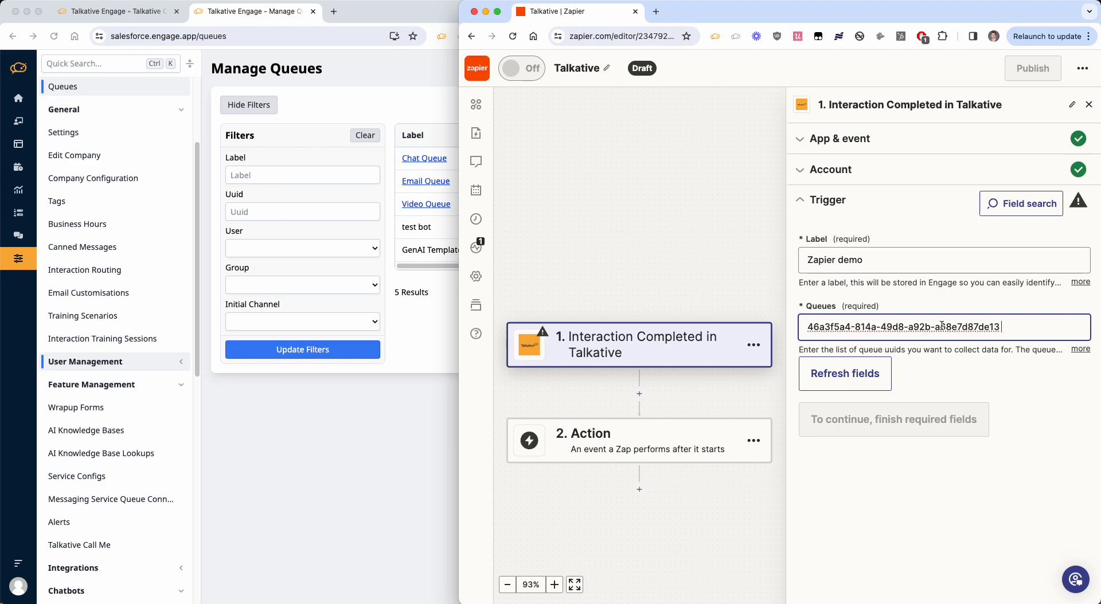
Finish the trigger settings, test the trigger and continue with the Interaction C record
left_click(914, 368)
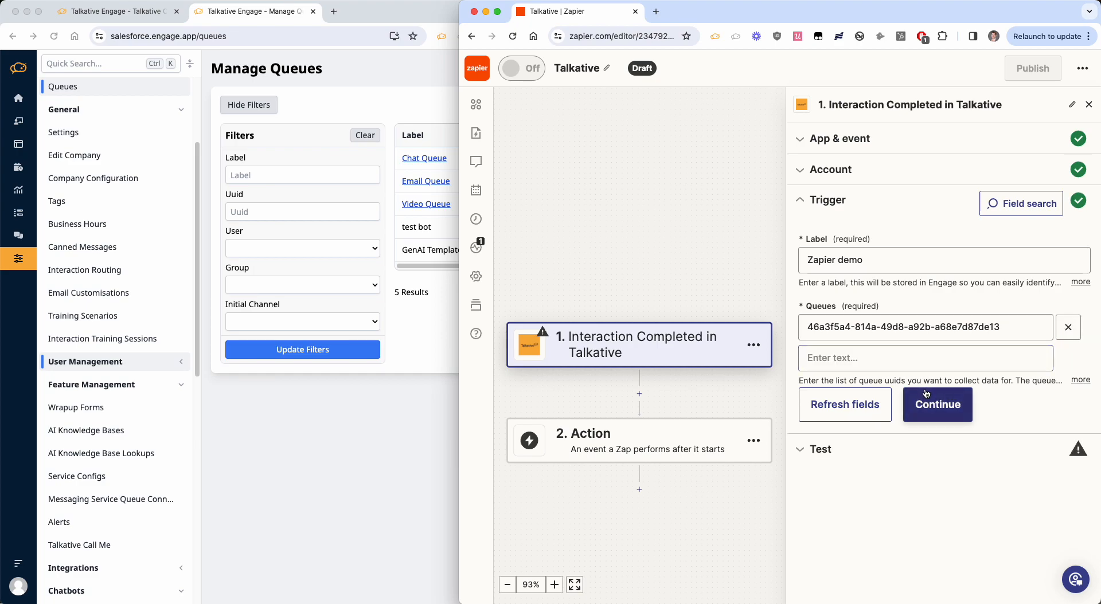
left_click(930, 401)
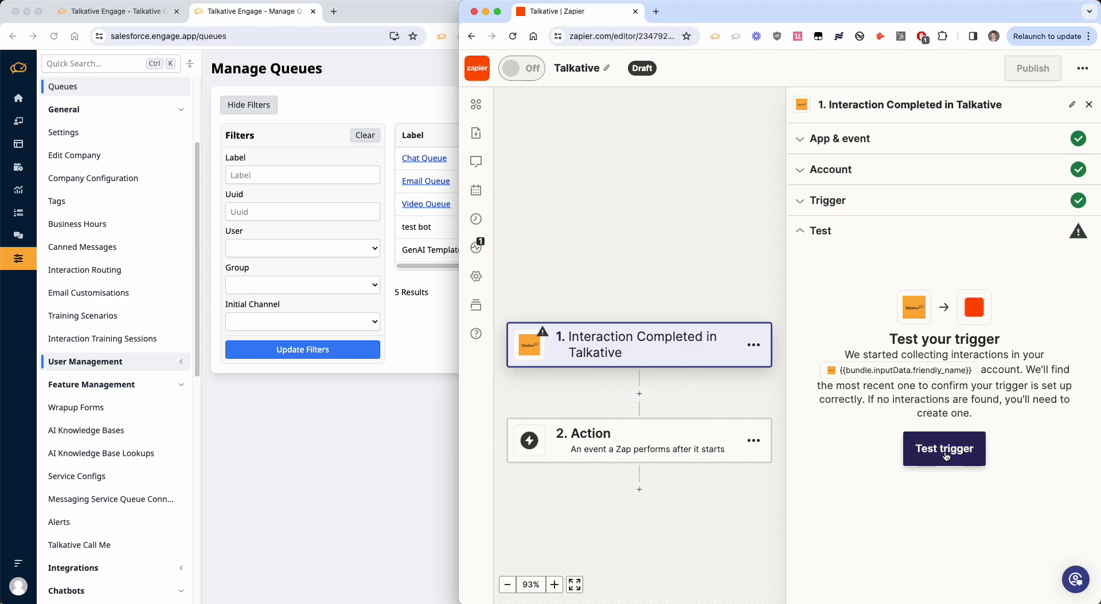
left_click(946, 456)
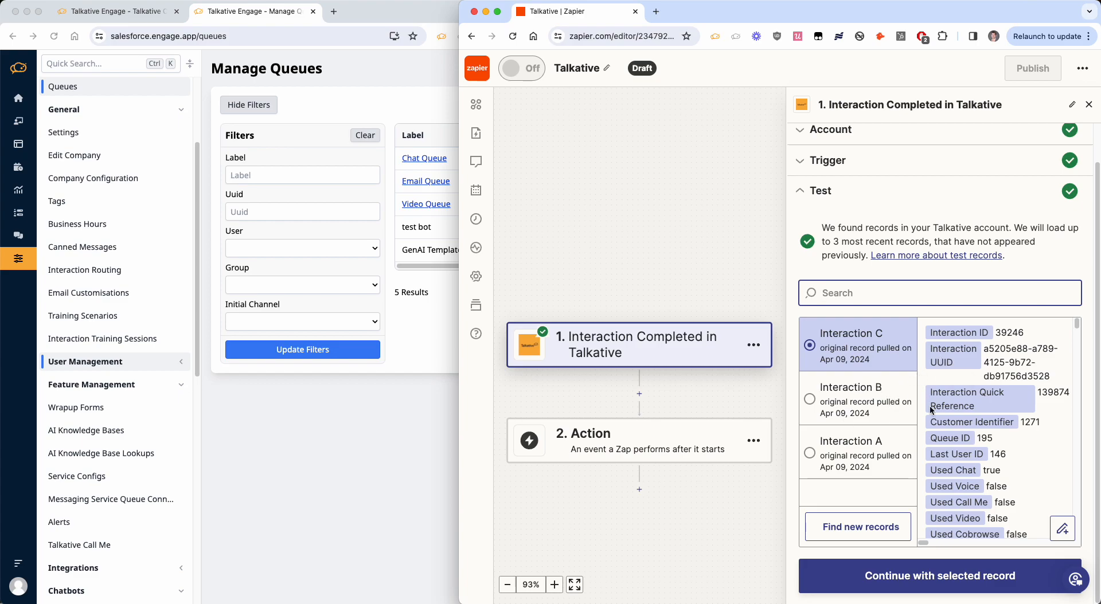
scroll(945, 448, "down", 3)
scroll(946, 448, "up", 4)
left_click(910, 572)
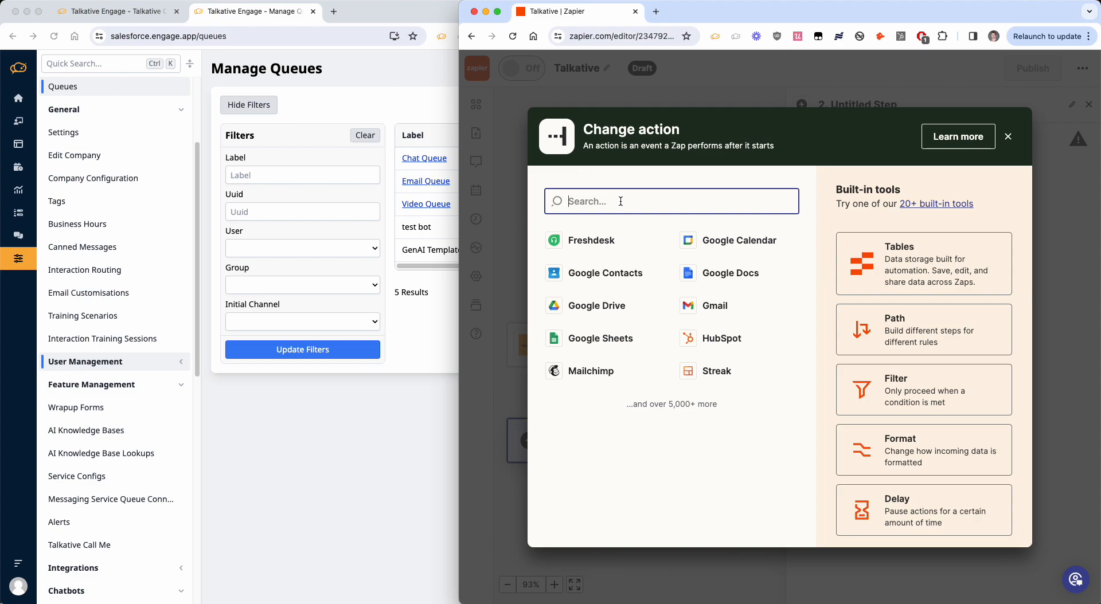
Choose Google Sheets as the action app with the Create Spreadsheet Row event, and continue with the connected account
type("sheets")
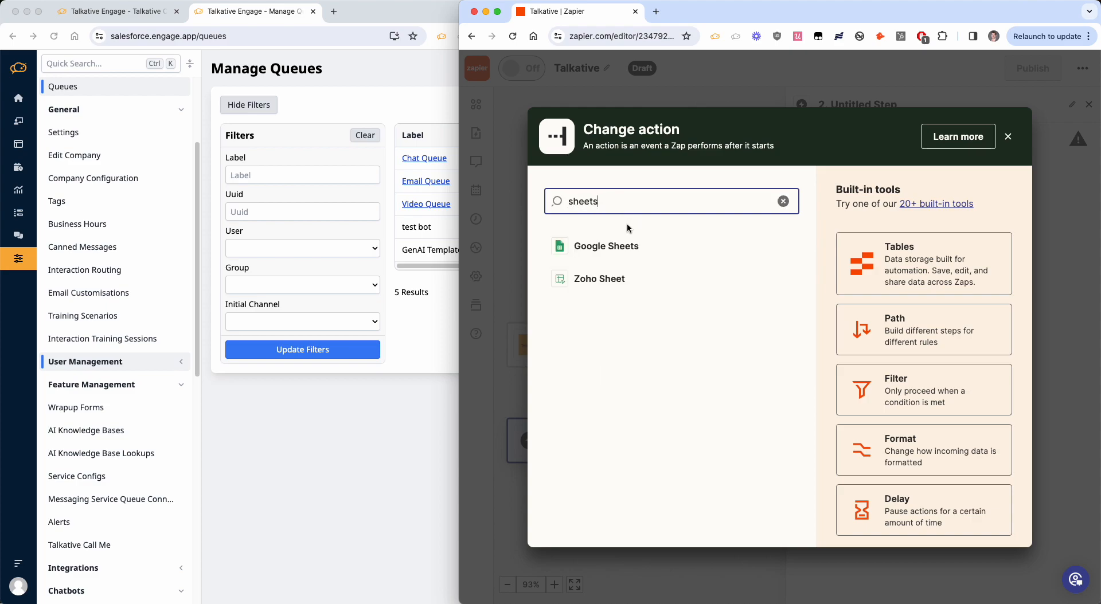
left_click(617, 246)
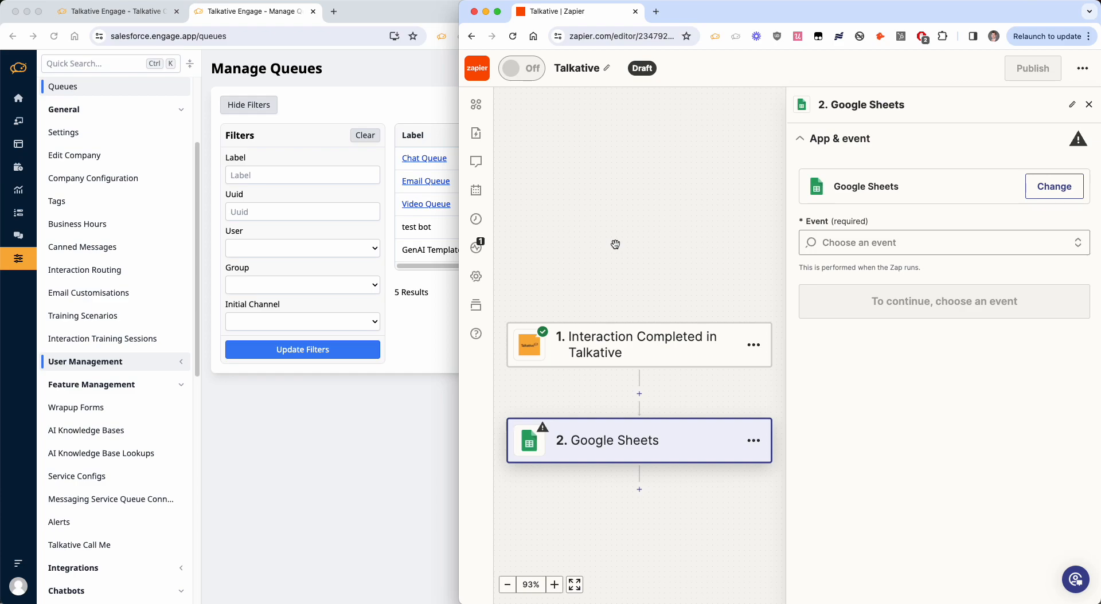
left_click(929, 248)
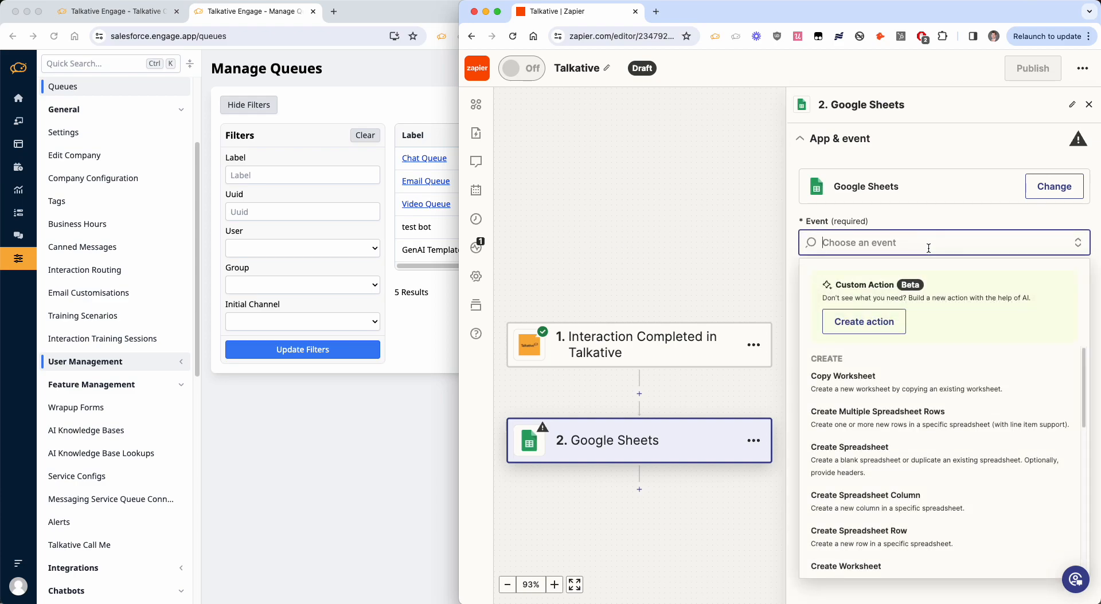
scroll(902, 446, "down", 2)
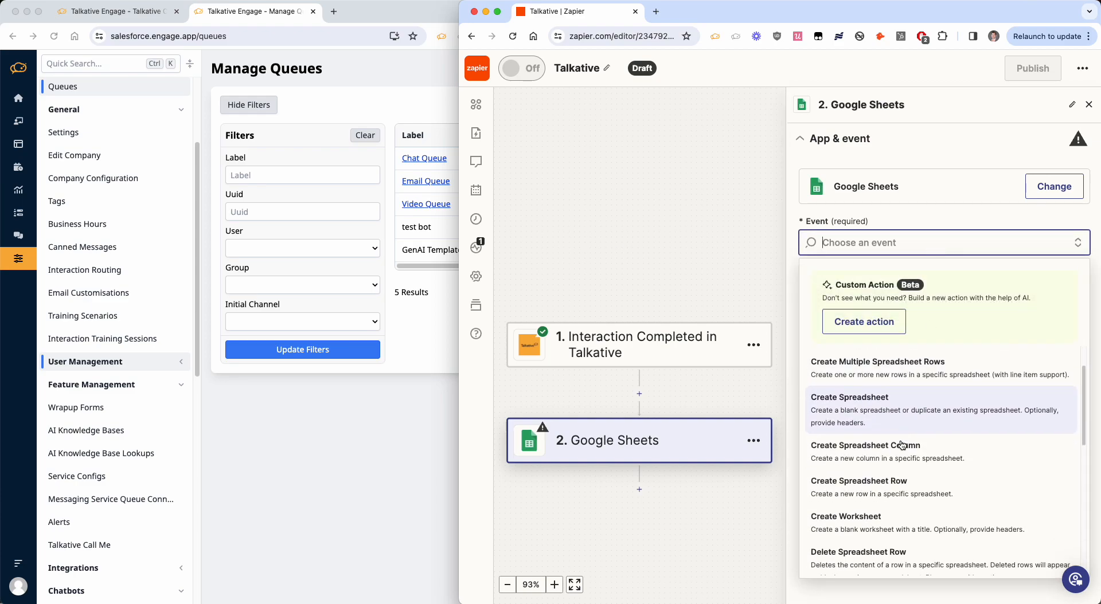
scroll(902, 446, "up", 2)
type("row")
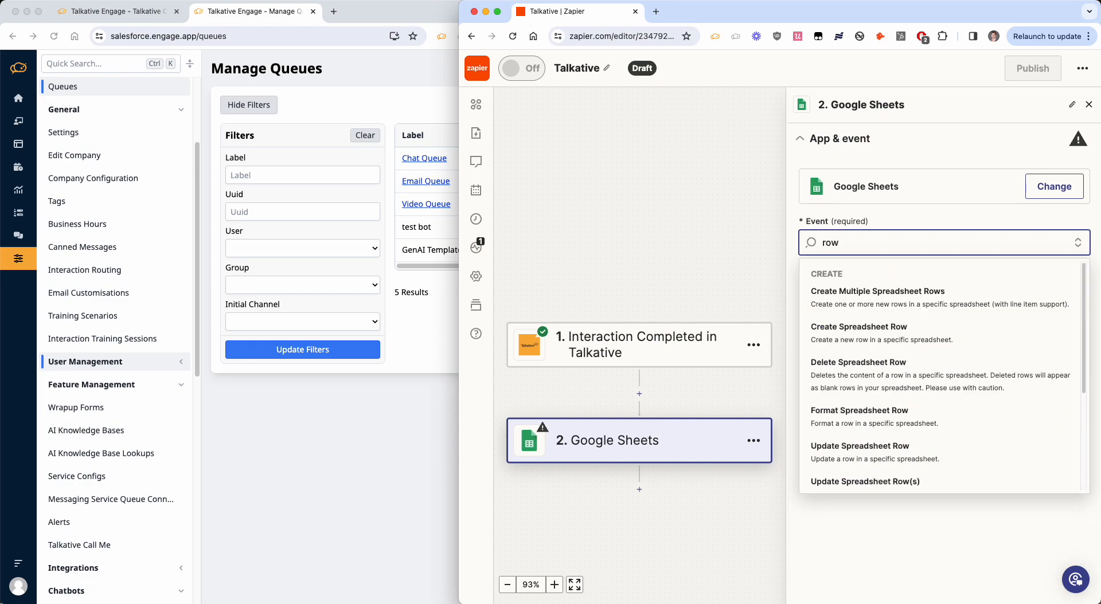
left_click(883, 333)
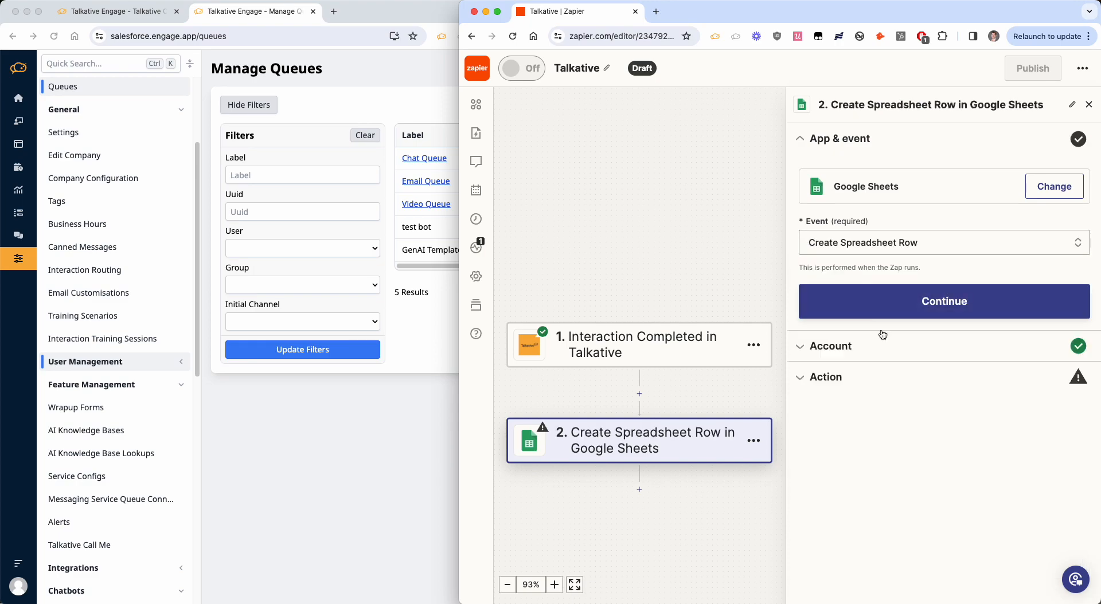
left_click(907, 308)
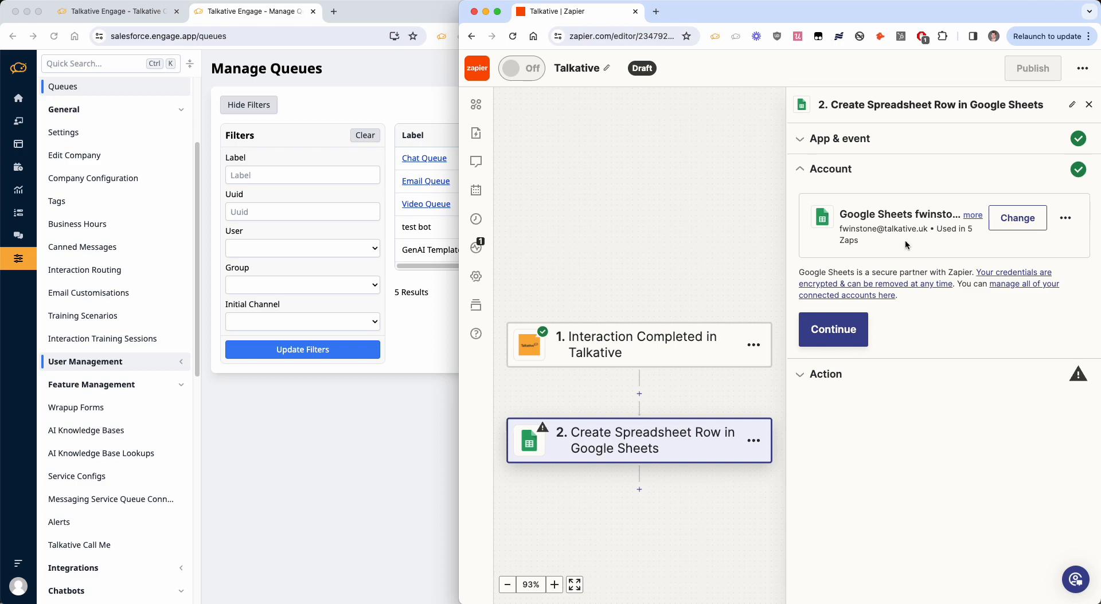
left_click(860, 337)
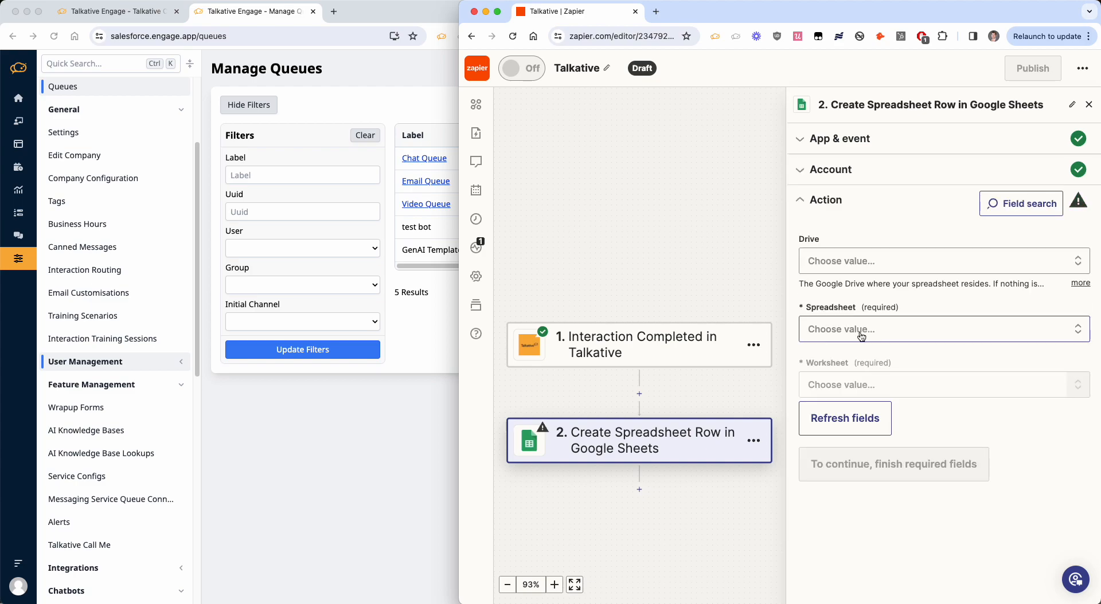
In the action settings, choose My Google Drive as the drive, Zapier demo as the spreadsheet and Sheet1 as the worksheet
left_click(877, 262)
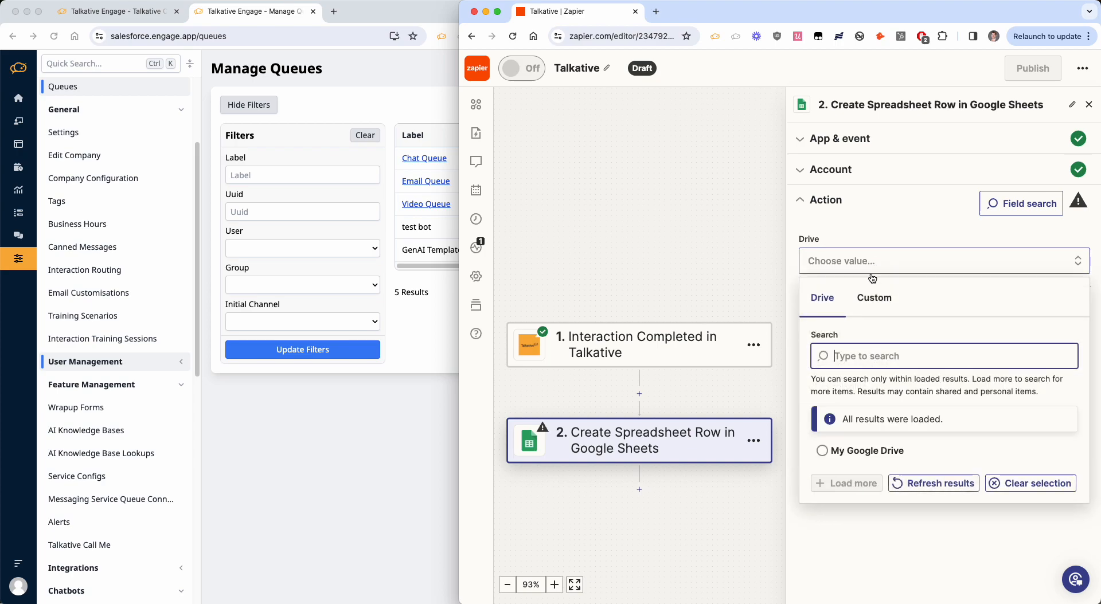
left_click(835, 452)
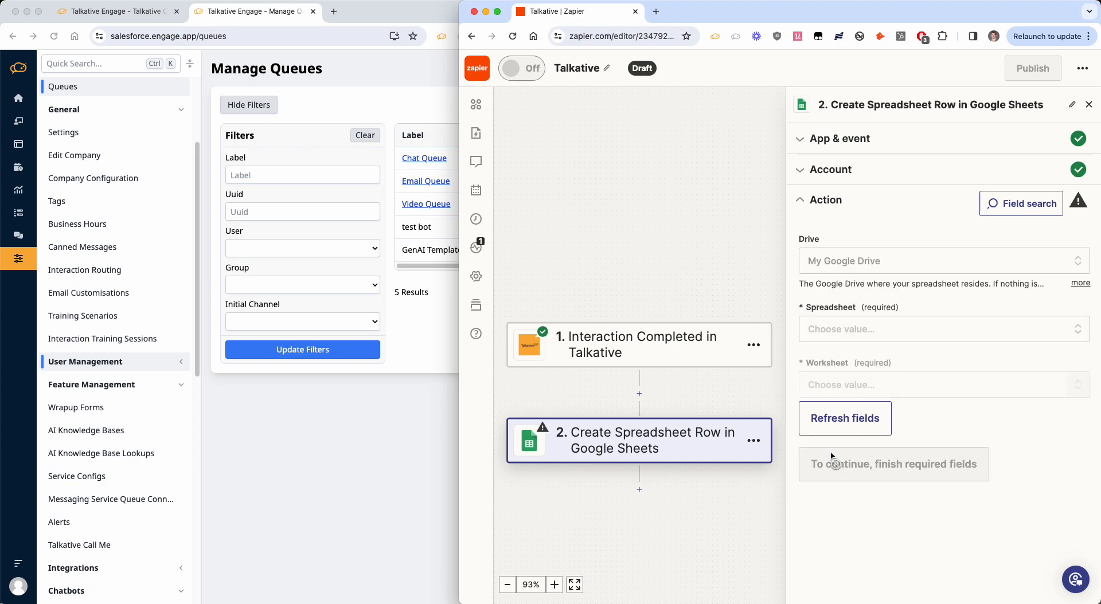
left_click(876, 331)
type("zapier")
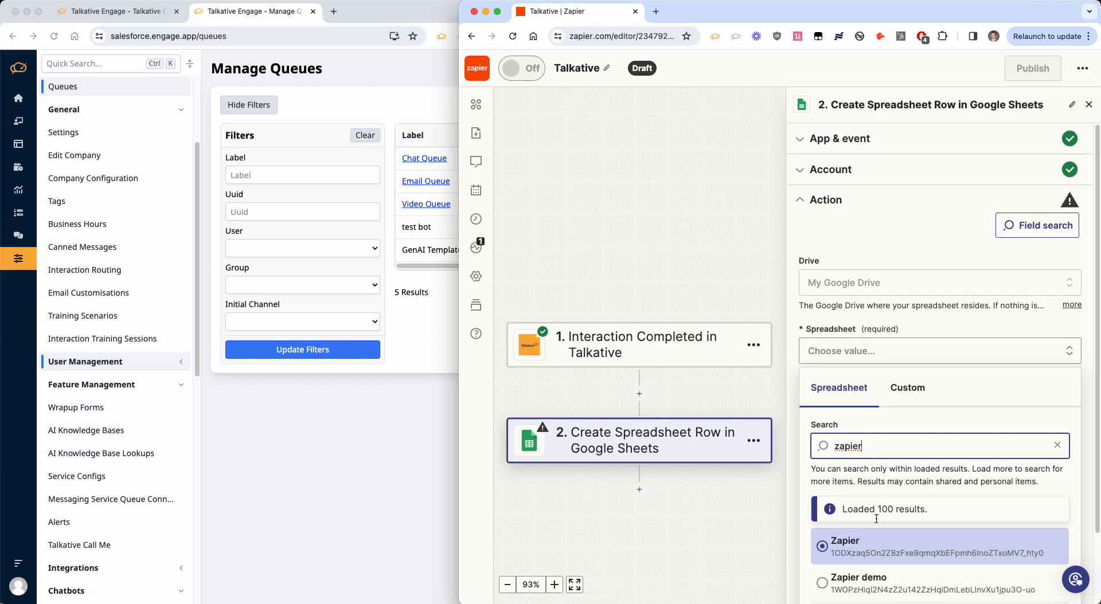
left_click(864, 584)
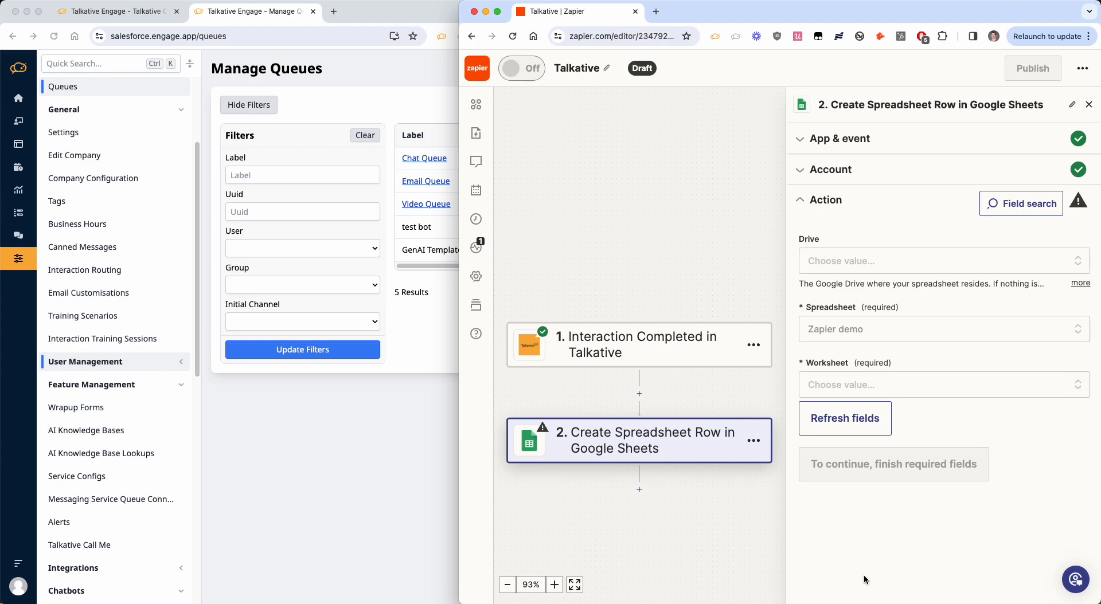
left_click(852, 388)
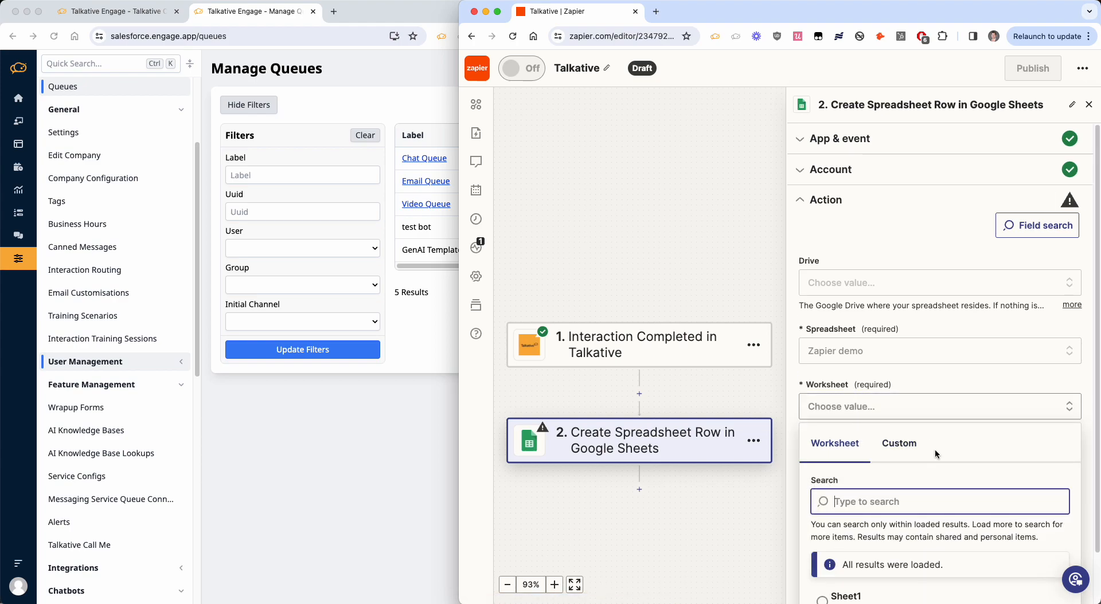
left_click(849, 544)
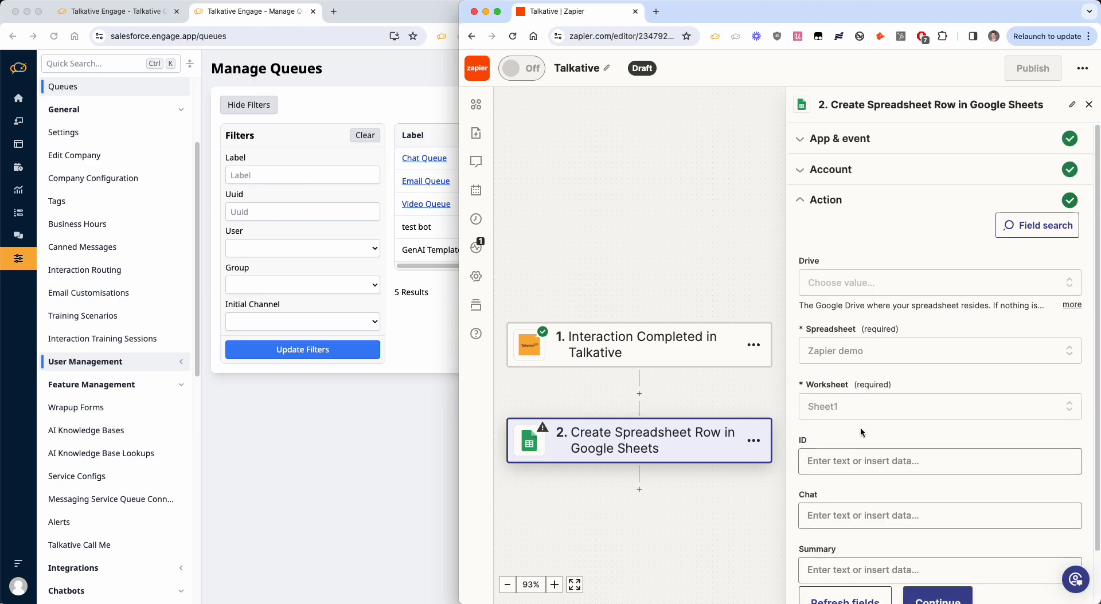
Switch to the other browser window, reopen the recently closed Zapier demo spreadsheet in Google Sheets and close the blank tab
left_click(377, 447)
key("super+t")
left_click(155, 2)
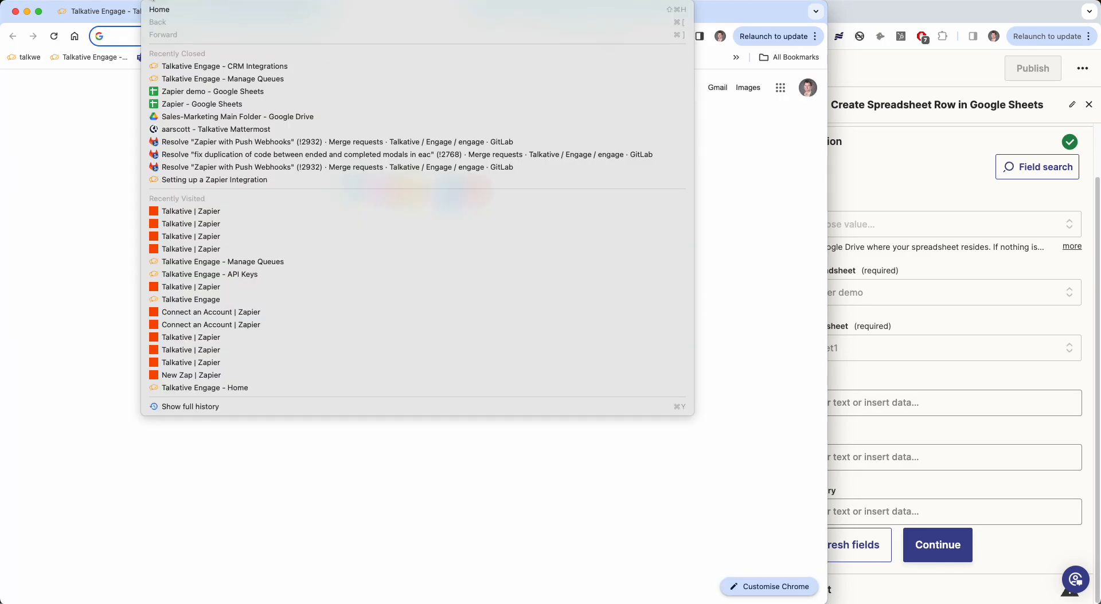
left_click(201, 92)
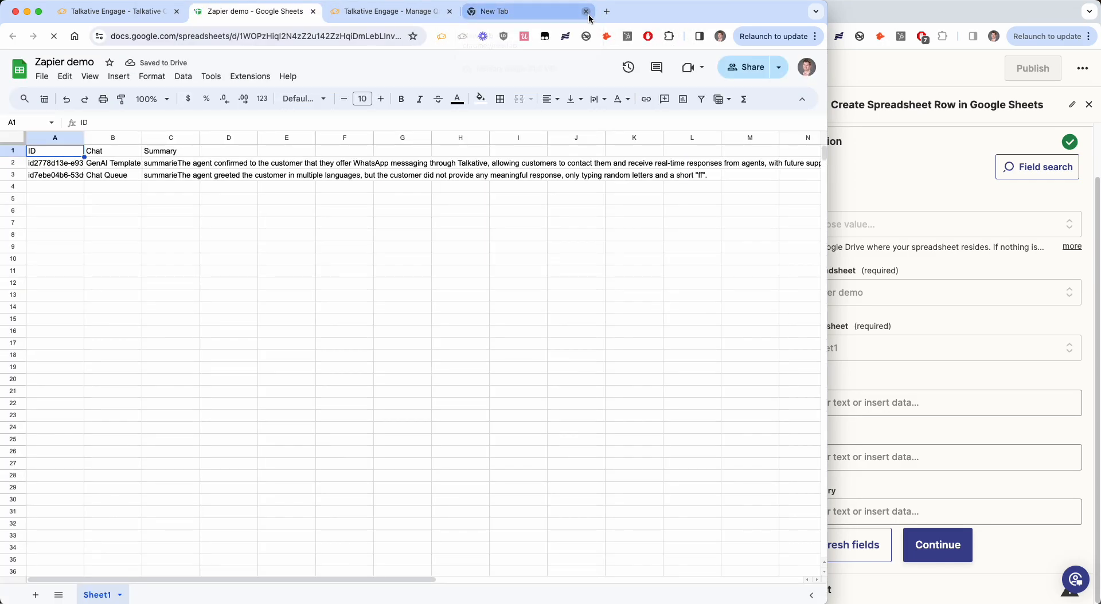
left_click(586, 12)
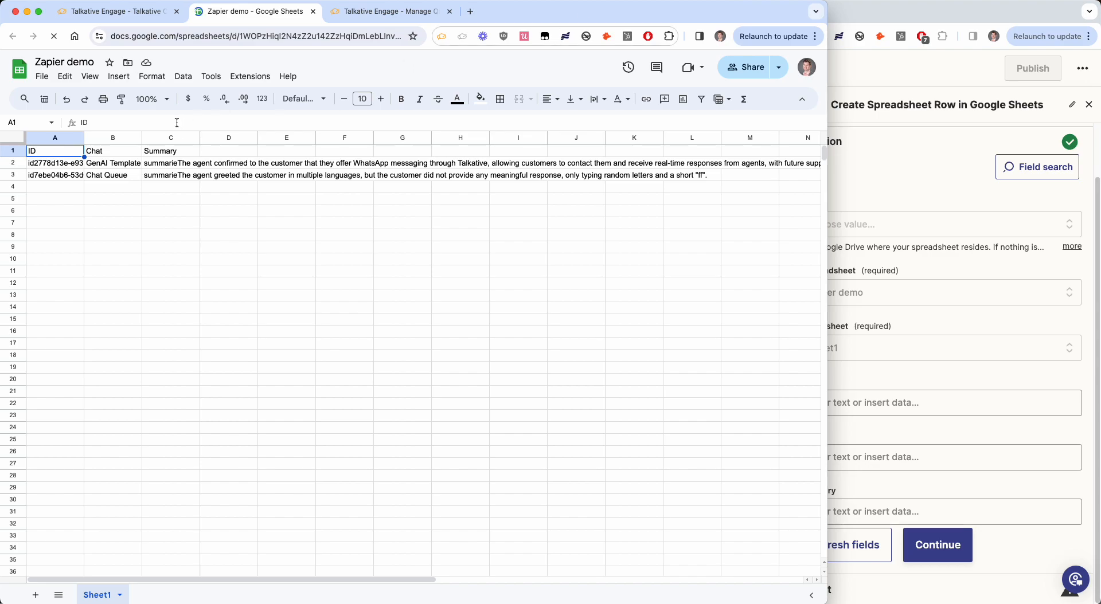
Clear the old data from rows 2 and 3 of the Zapier demo sheet
left_click(15, 154)
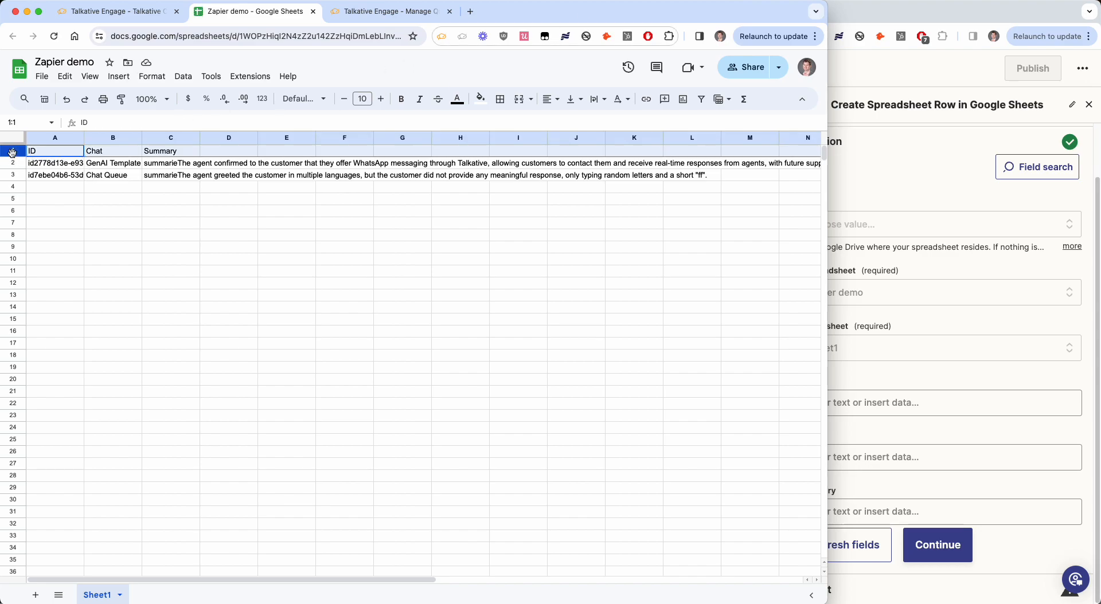
left_click(12, 162)
left_click_drag(13, 163, 12, 175)
key("Delete")
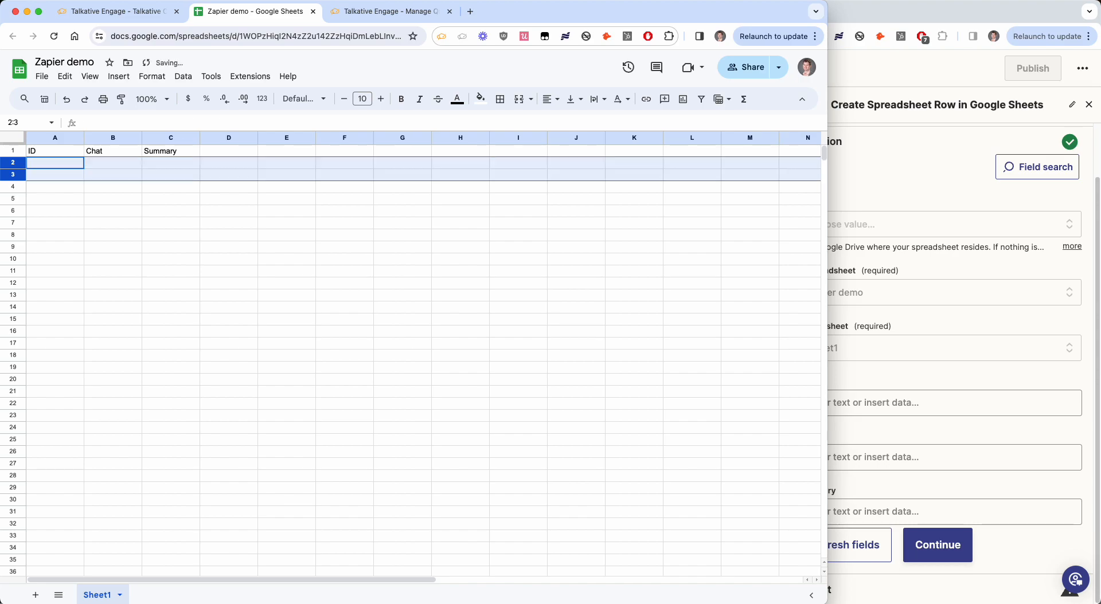
Make the header row with ID, Chat and Summary bold, and select cell A2
left_click(13, 150)
key("super+b")
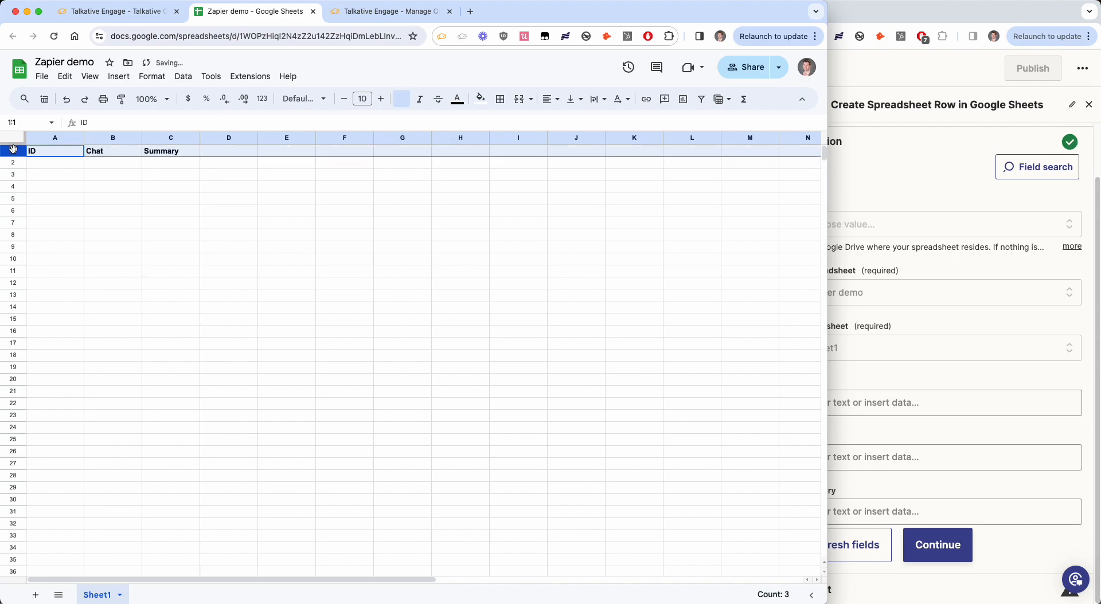
left_click(66, 165)
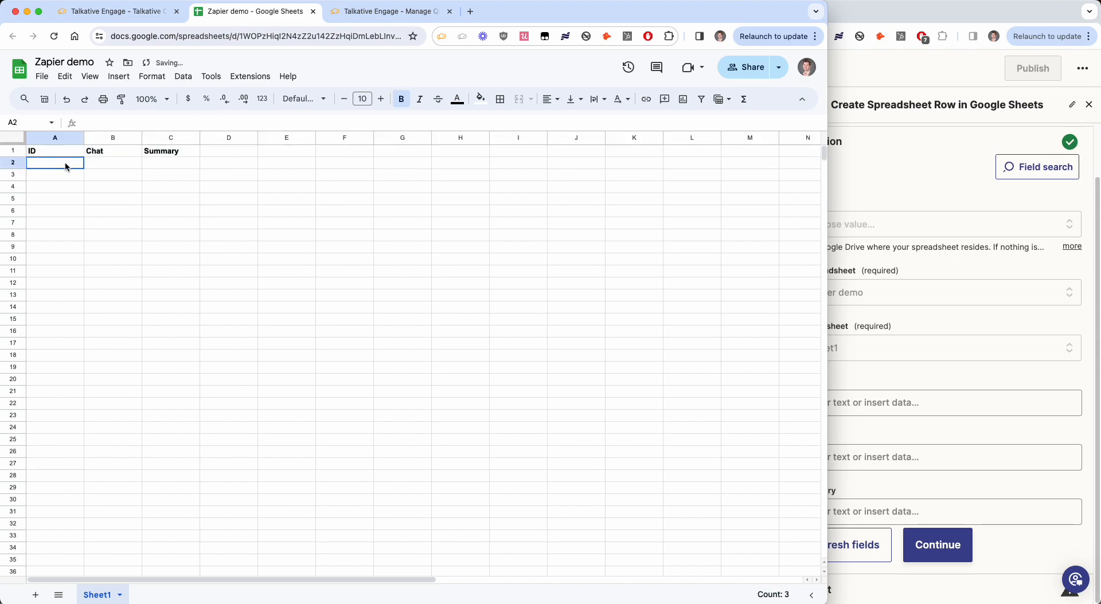
left_click(935, 380)
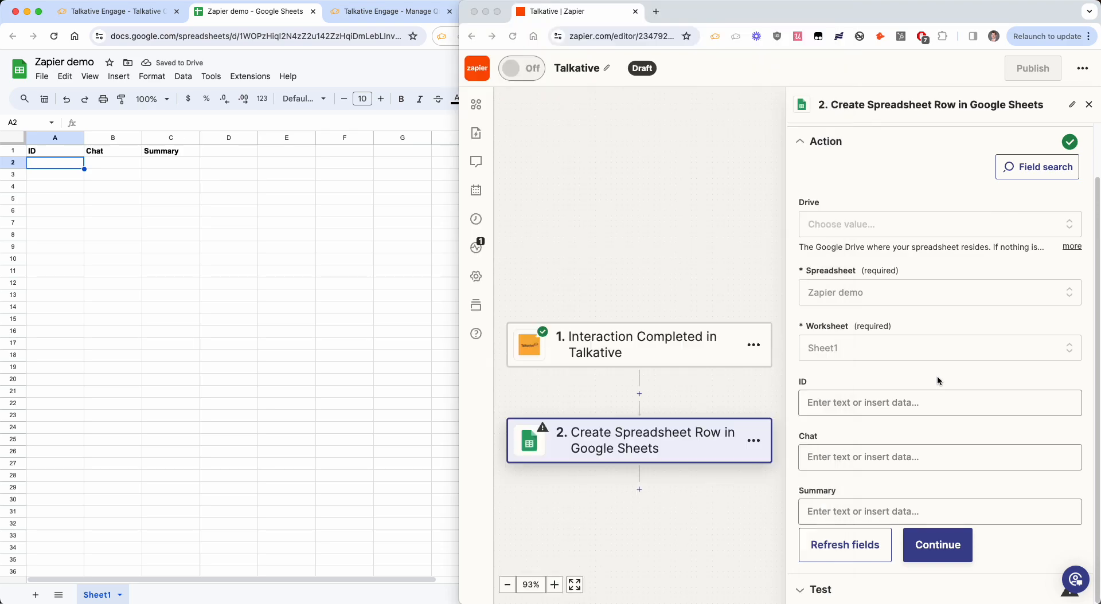
left_click(900, 396)
left_click(881, 373)
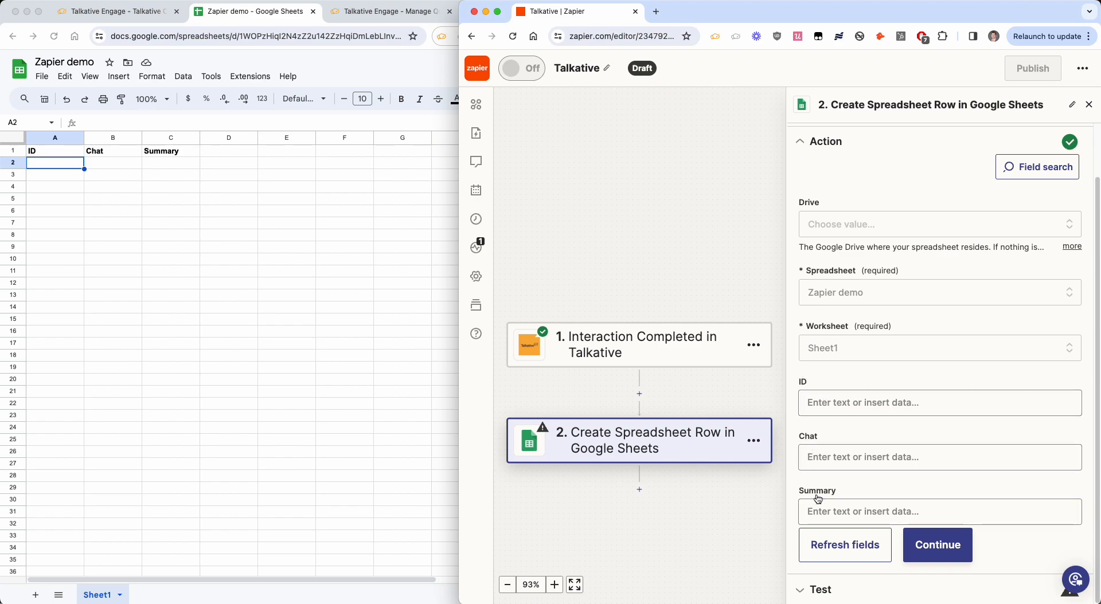
left_click(233, 156)
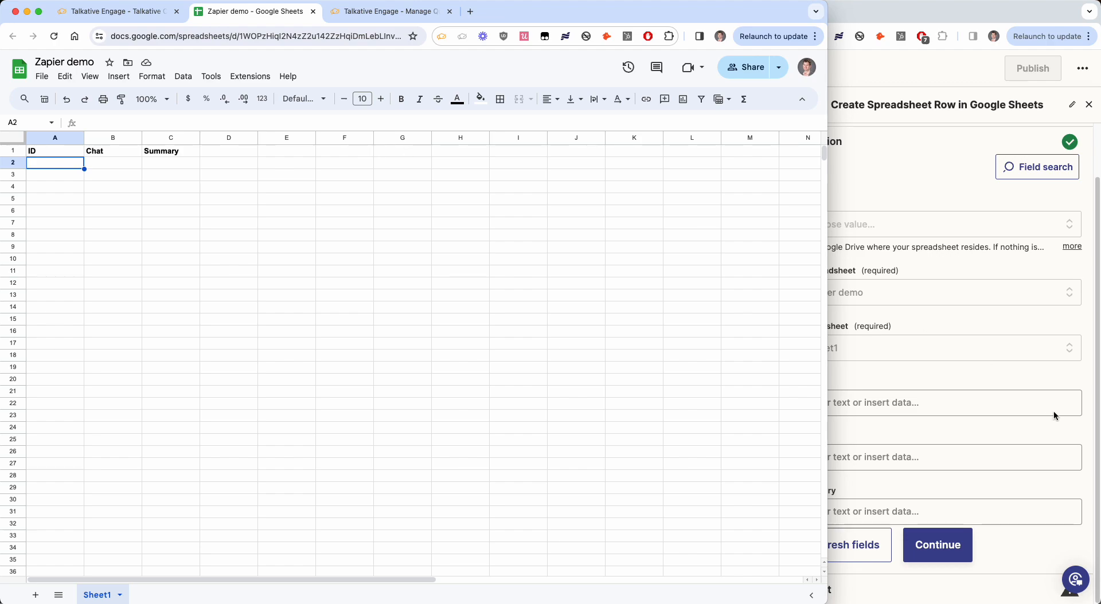
Switch back to the Zapier window and insert the trigger's Interaction UUID into the action's ID field
left_click(946, 425)
left_click(847, 451)
left_click(838, 401)
left_click(838, 402)
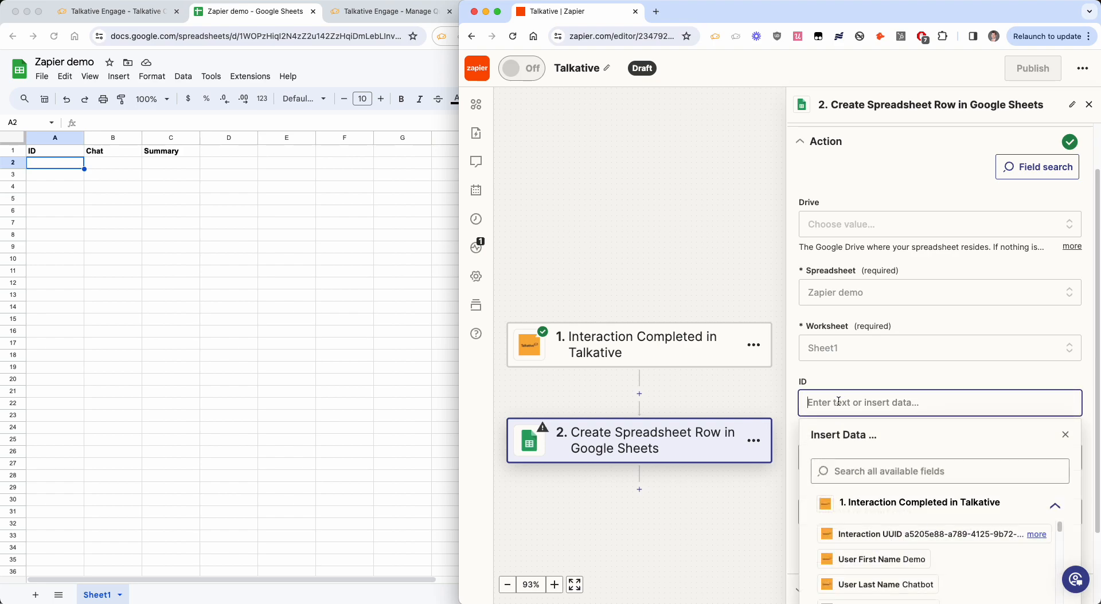
left_click(892, 535)
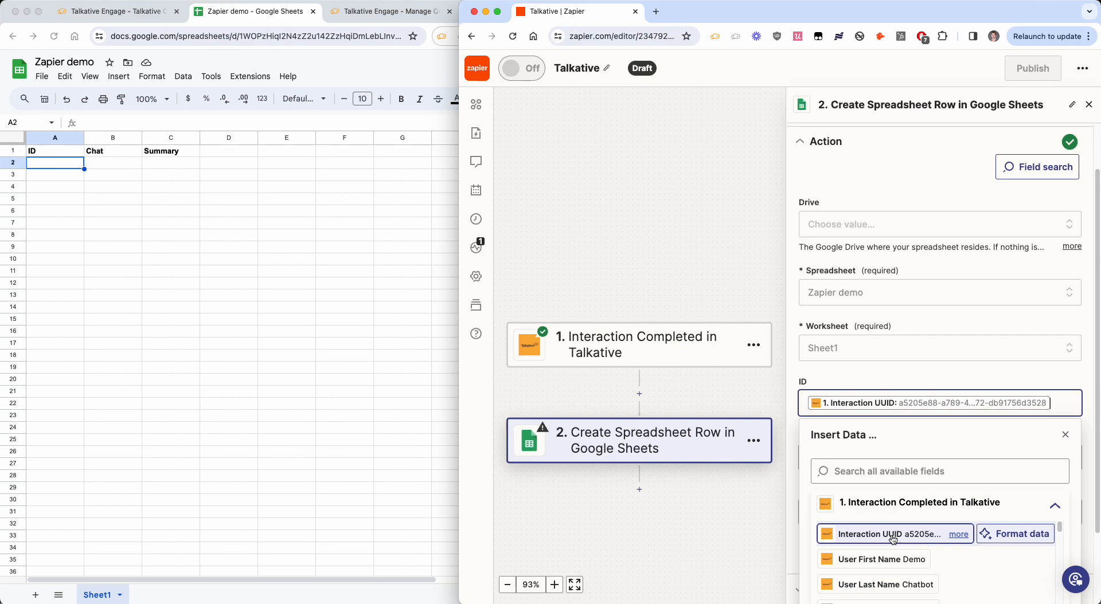
left_click(881, 376)
Insert the trigger's Queue Label into the action's Chat field
left_click(853, 455)
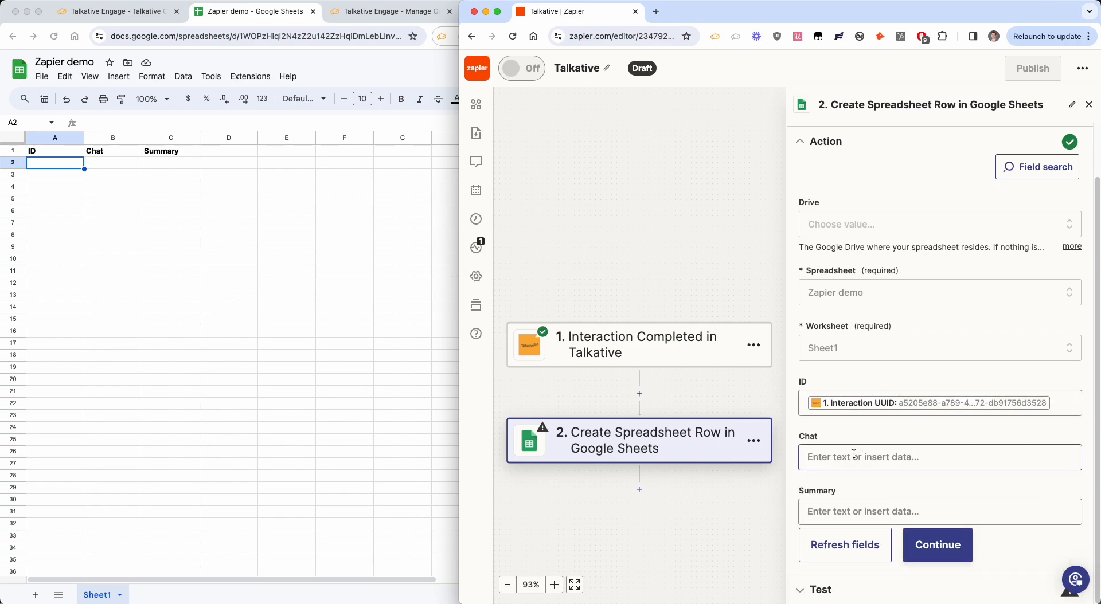
left_click(854, 454)
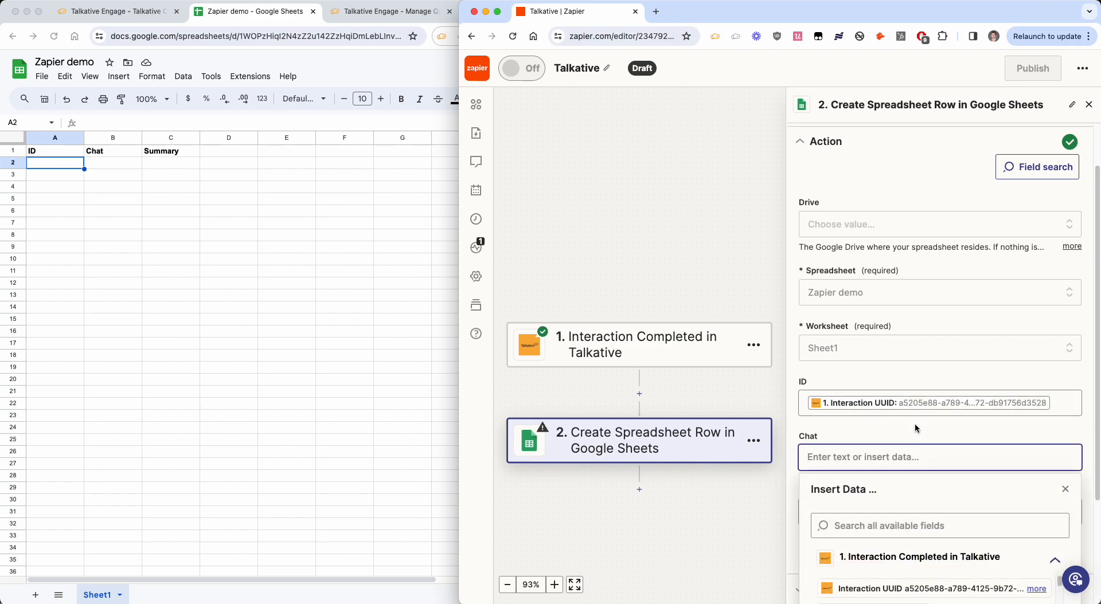
scroll(916, 532, "down", 3)
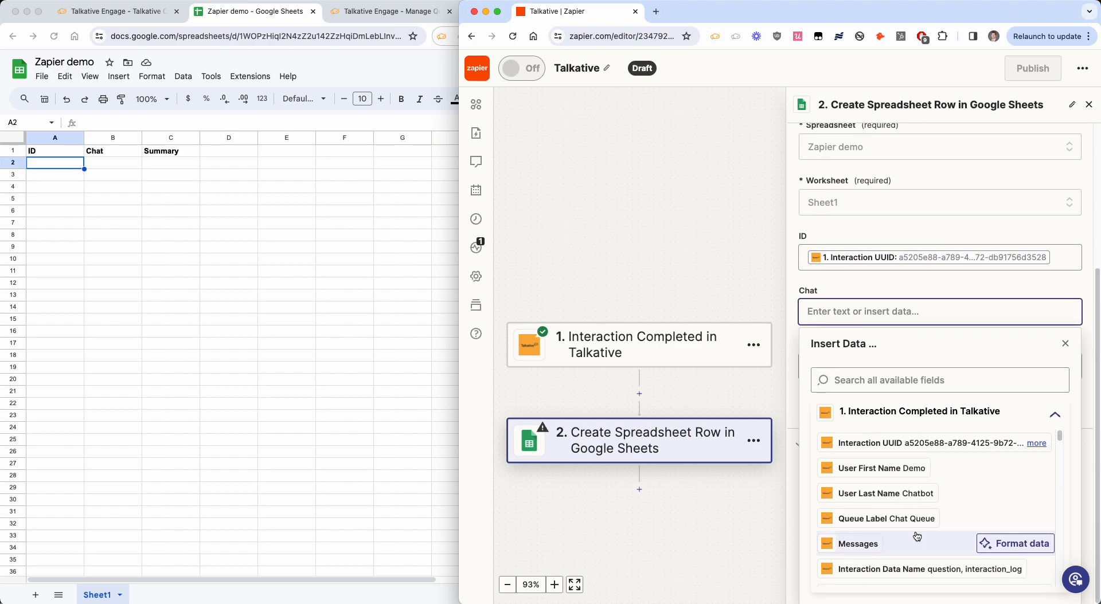
scroll(917, 536, "down", 2)
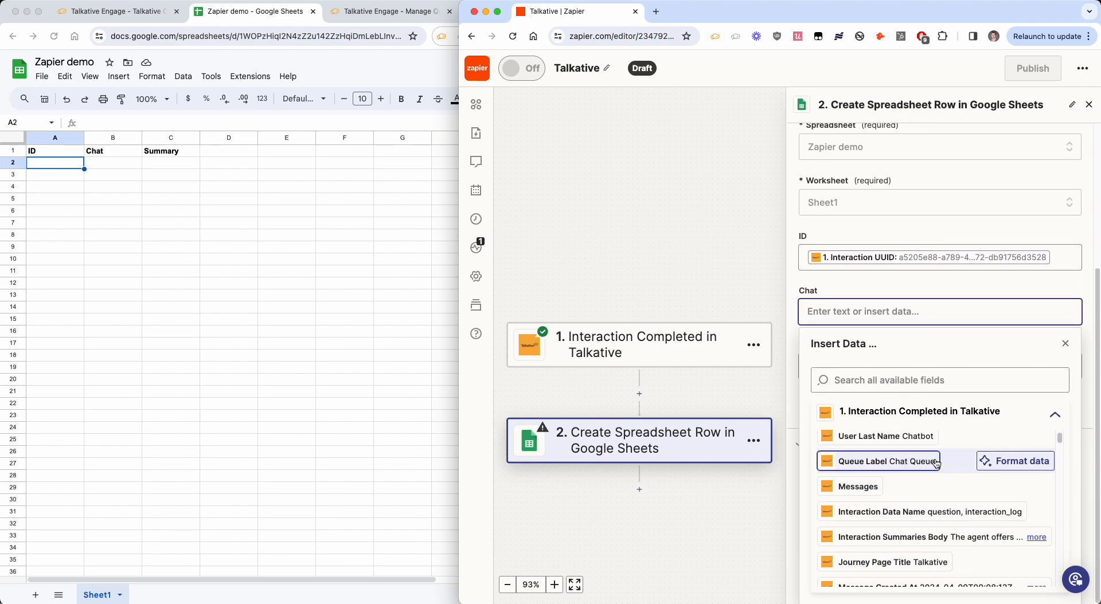
left_click(888, 462)
left_click(883, 276)
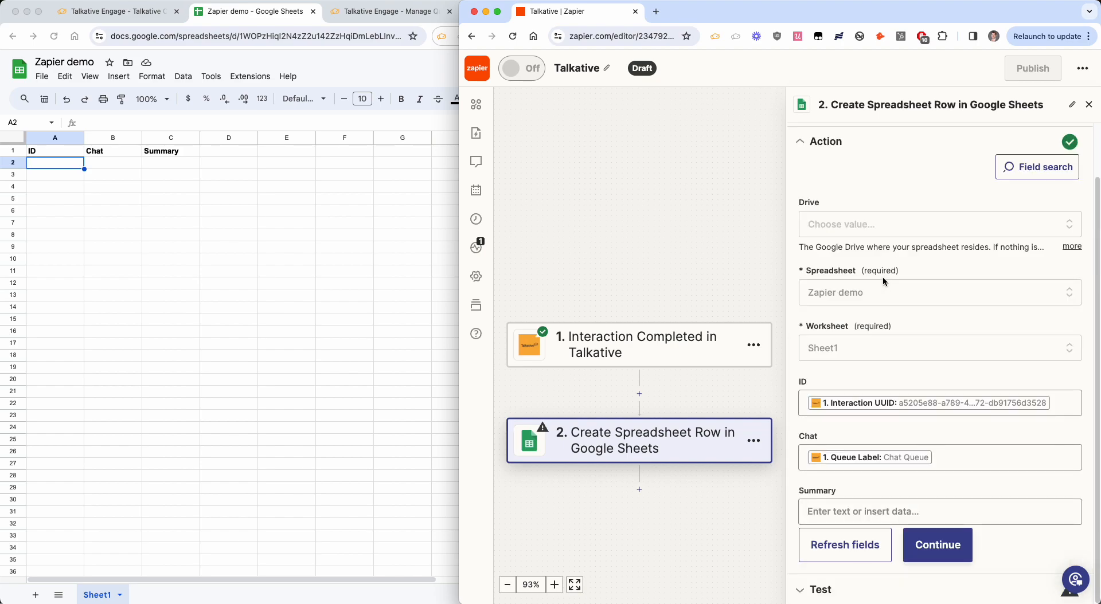
Search the trigger data for summaries and insert Interaction Summaries Body into the action's Summary field
left_click(824, 506)
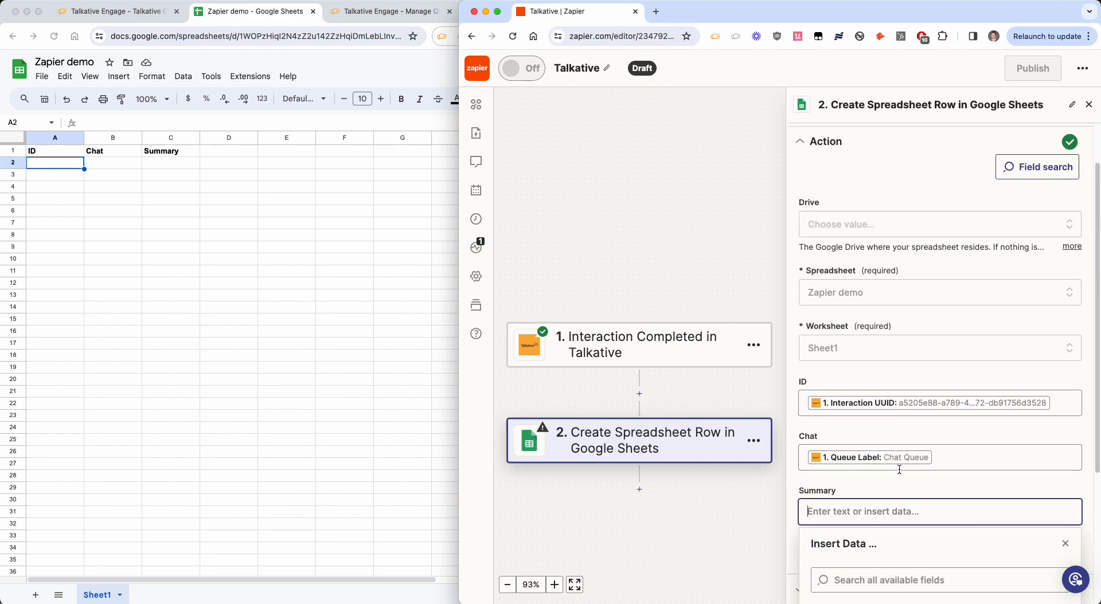
left_click(899, 480)
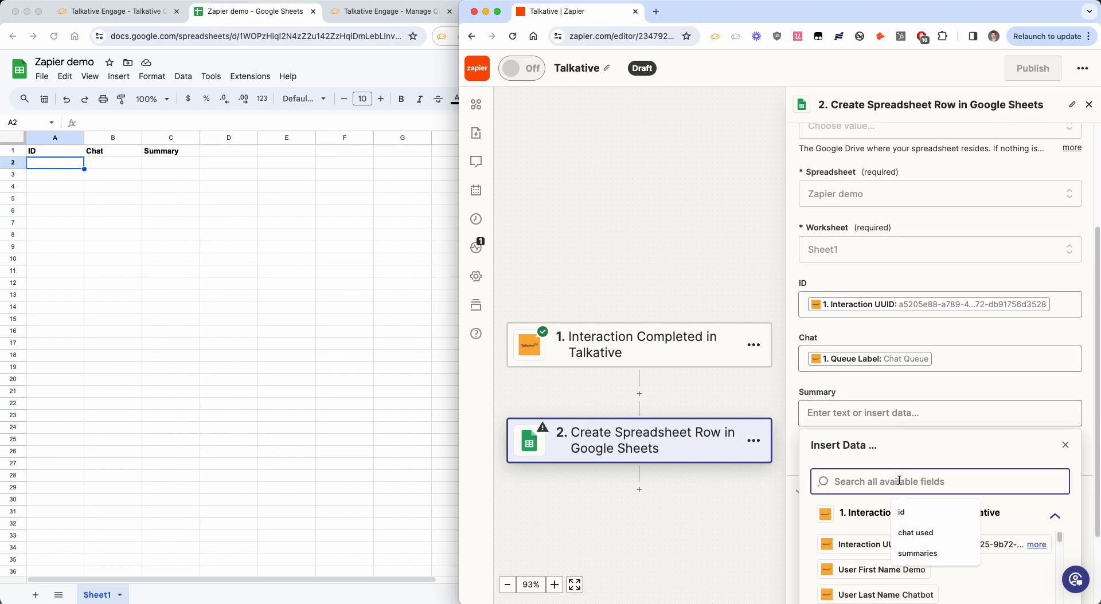
type("summaries")
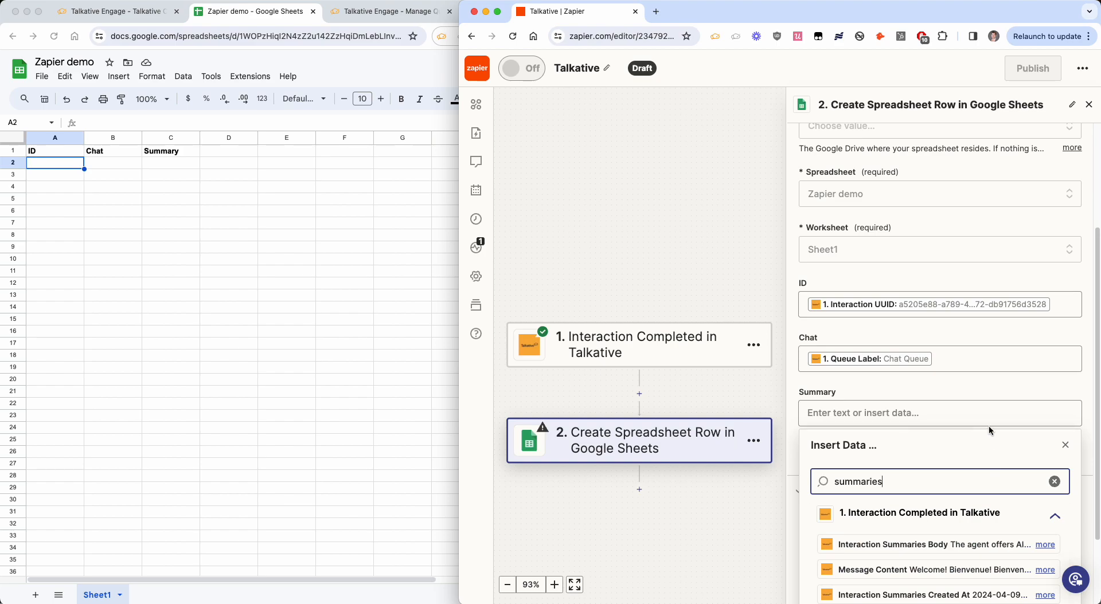
scroll(989, 425, "down", 2)
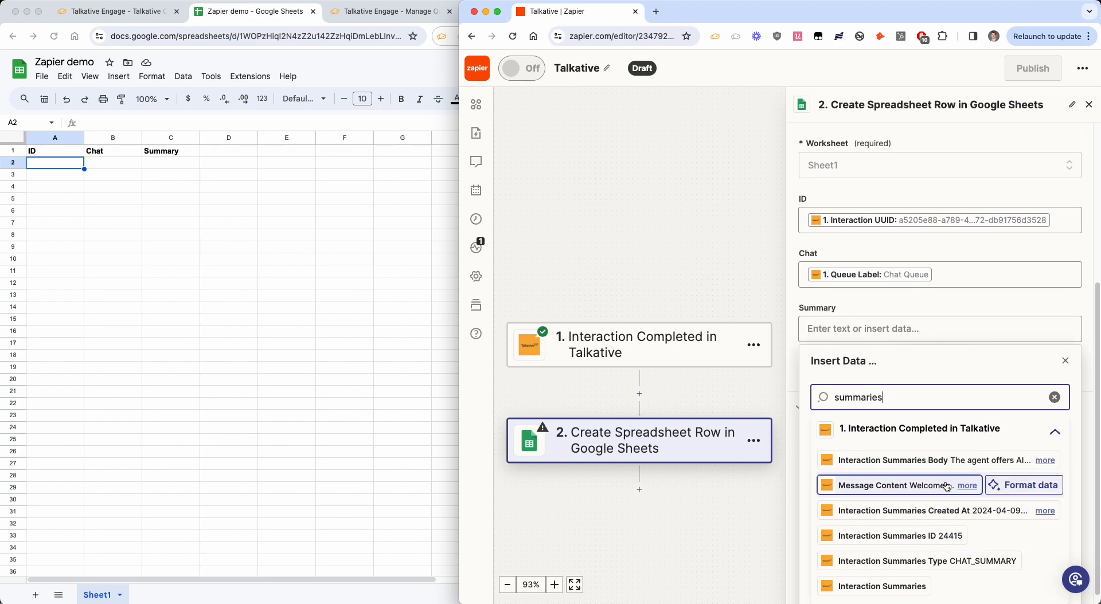
left_click(884, 460)
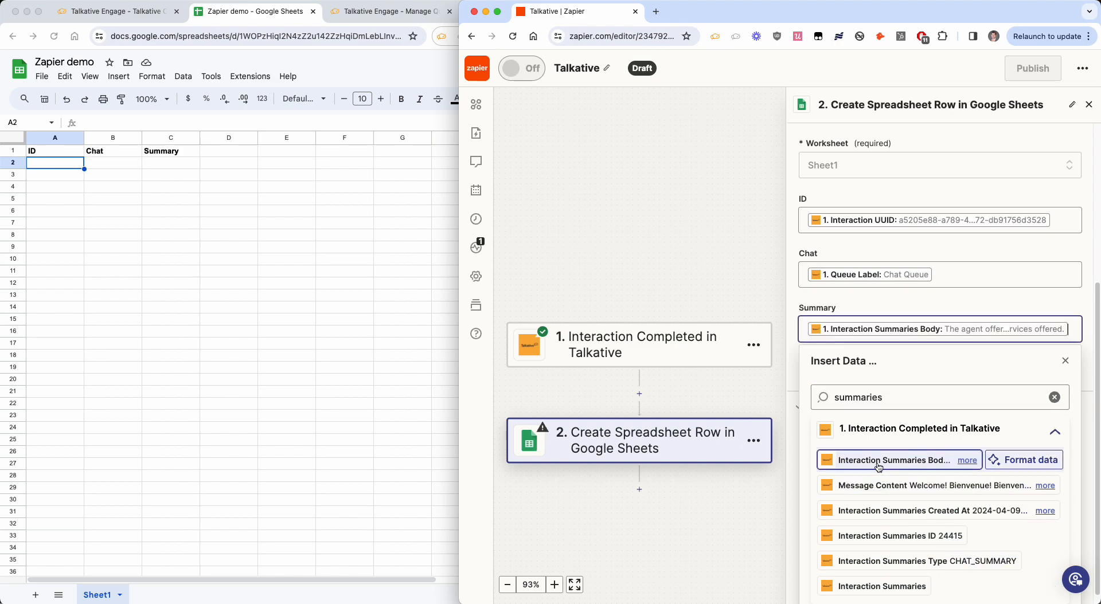
left_click(899, 310)
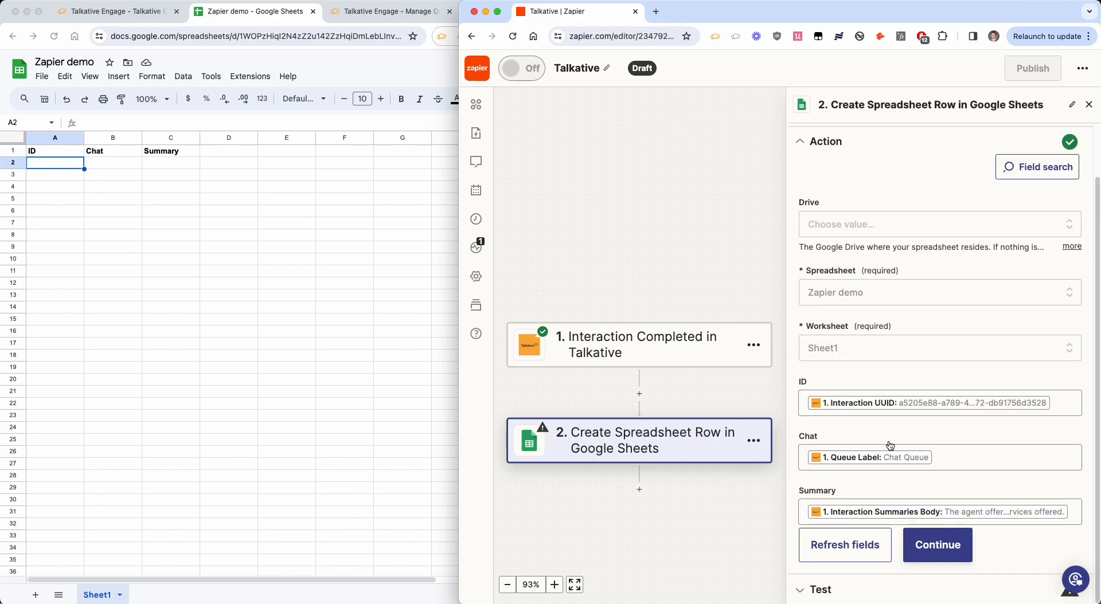
Continue to the action's test, review the data to send, and test the step to create the spreadsheet row
left_click(935, 549)
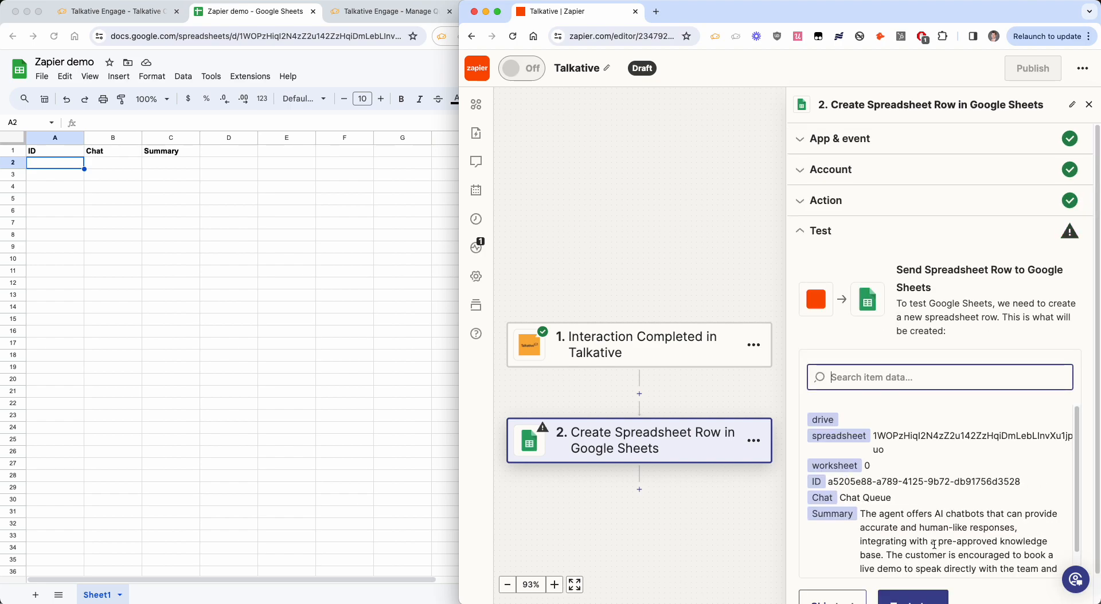
scroll(934, 544, "down", 1)
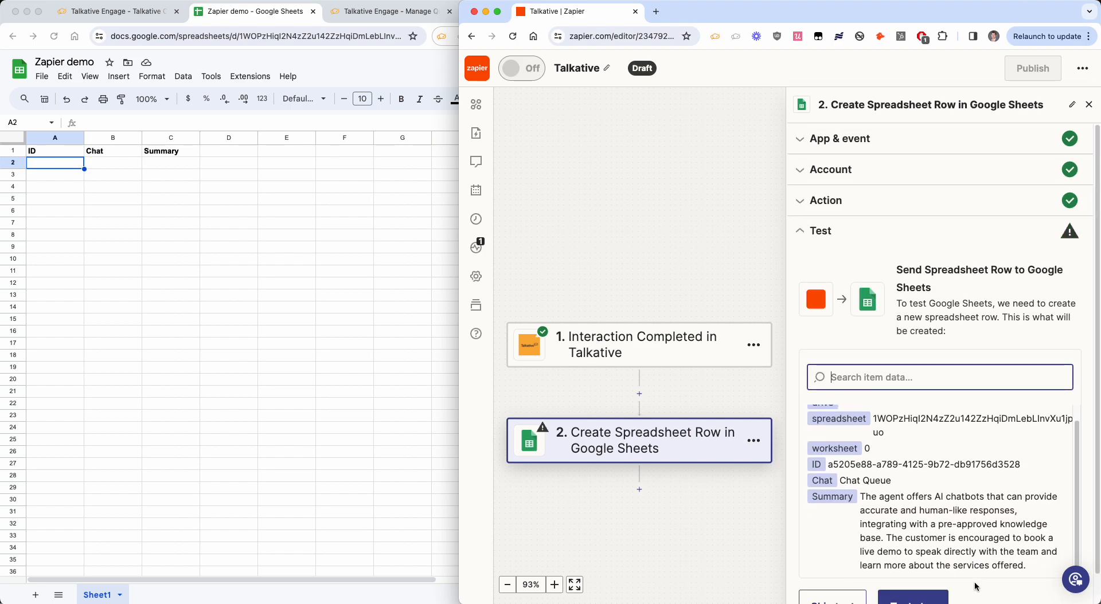
scroll(976, 586, "down", 2)
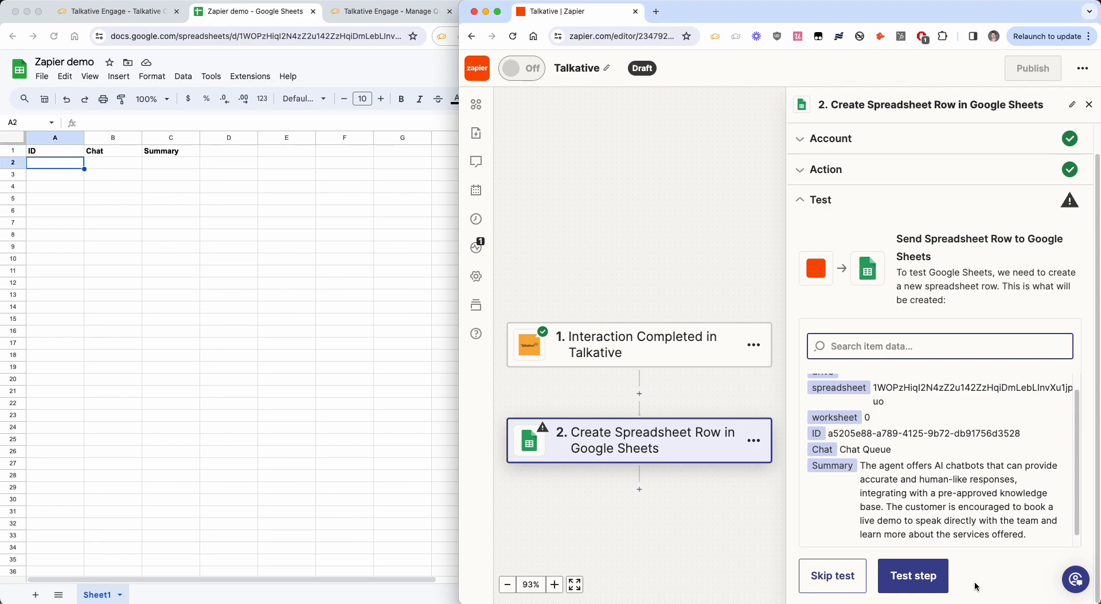
left_click(901, 586)
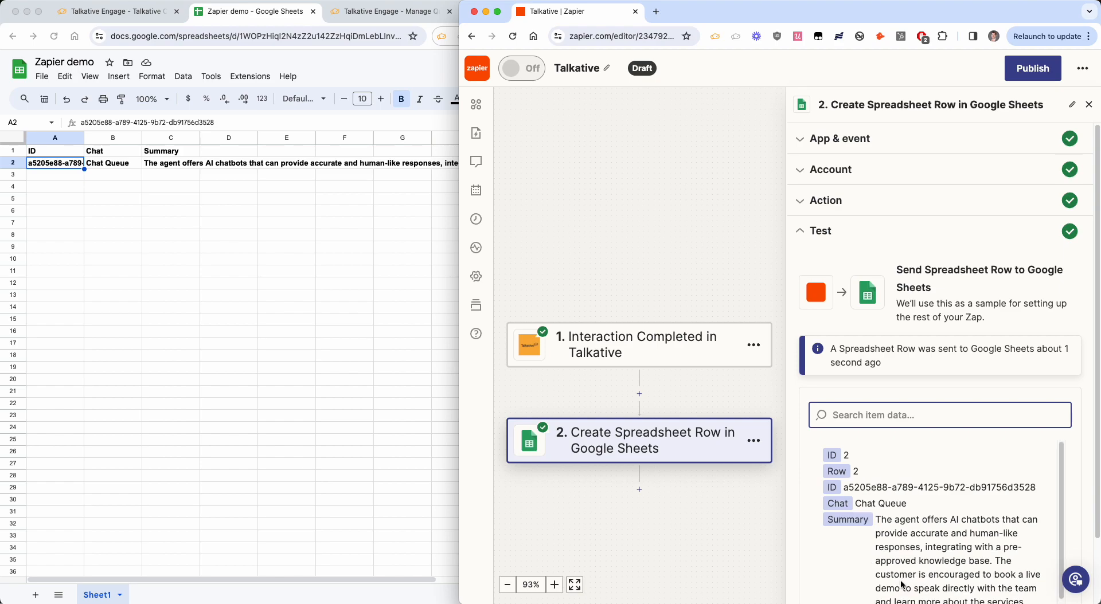
Switch to the Zapier demo sheet and check the Summary and Chat cells of the new row 2
left_click(123, 230)
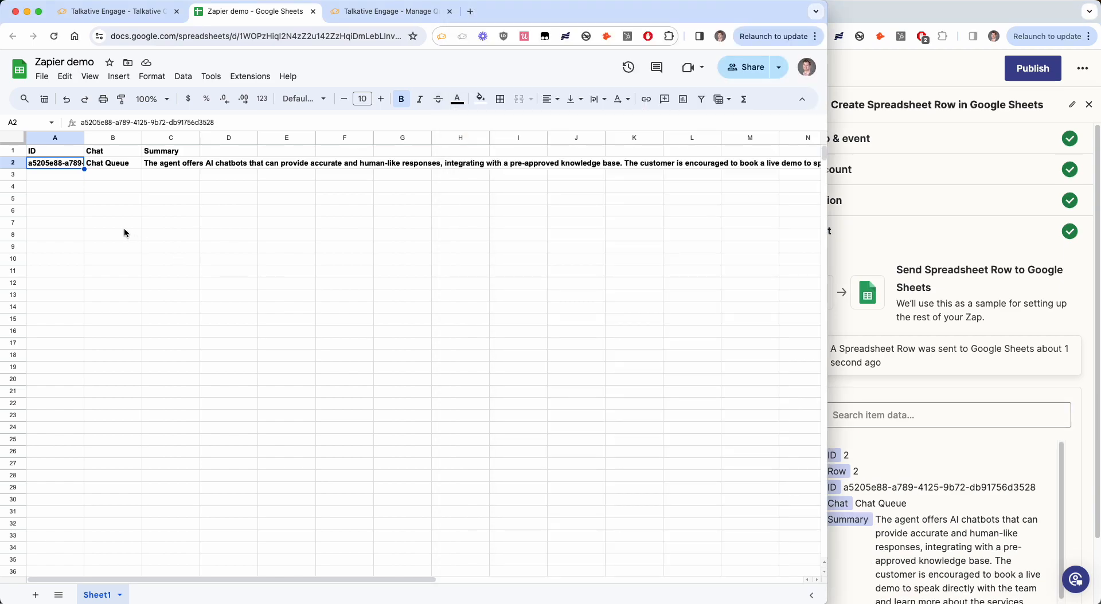
left_click(180, 167)
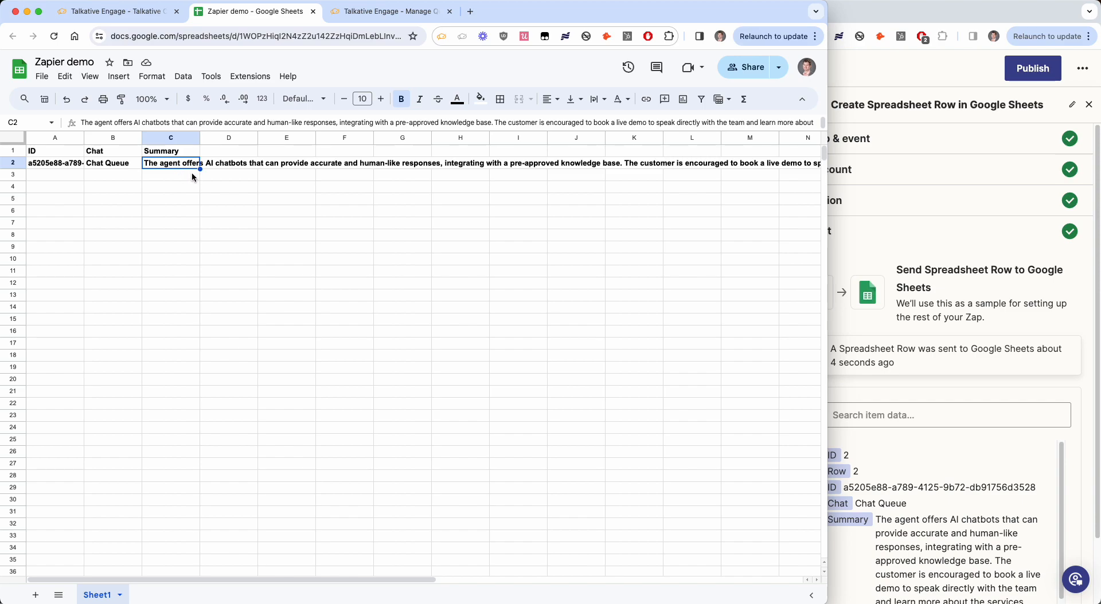
left_click(118, 168)
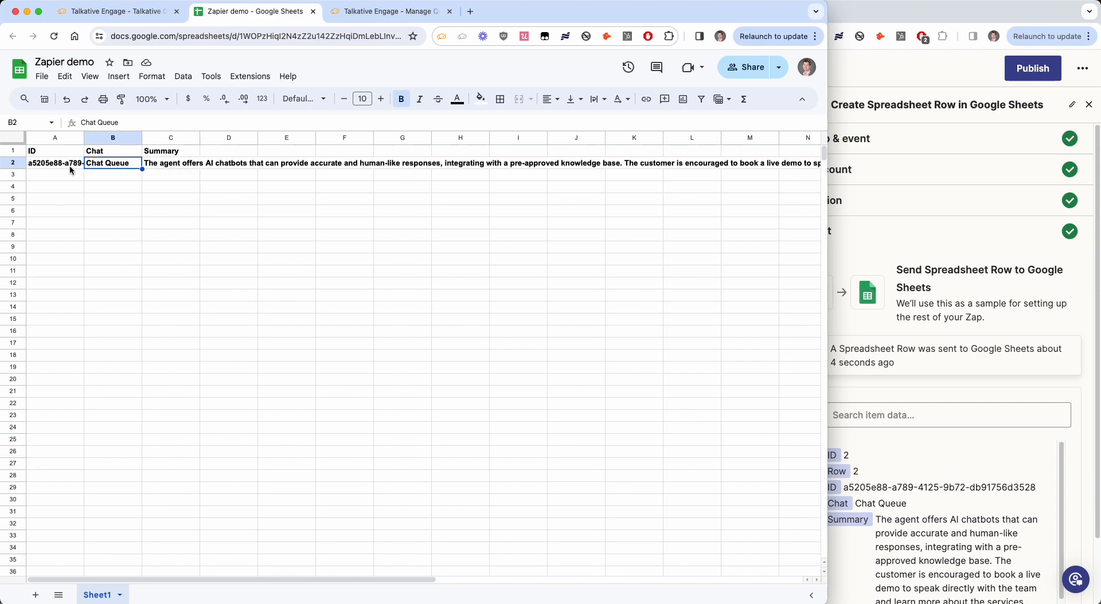
Return to the Zapier window and publish the Zap
left_click(1009, 295)
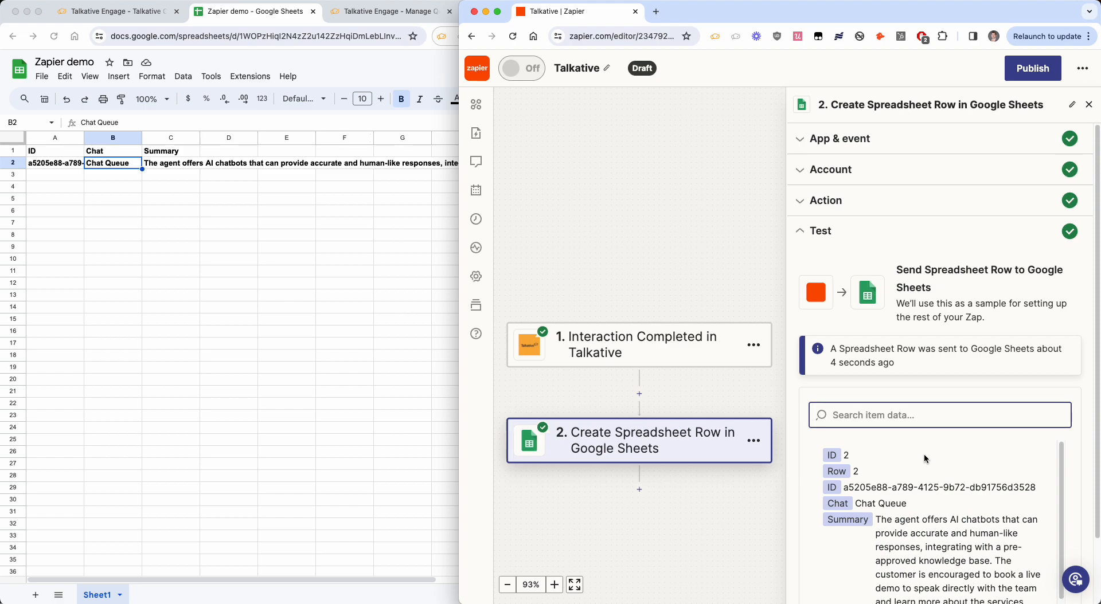
scroll(923, 453, "down", 3)
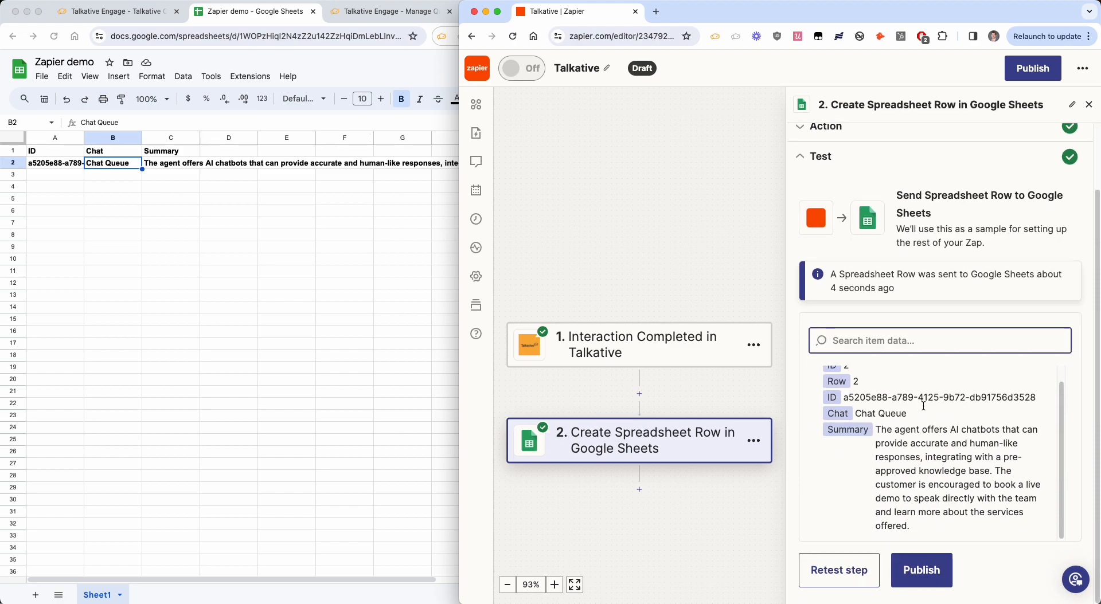
left_click(912, 582)
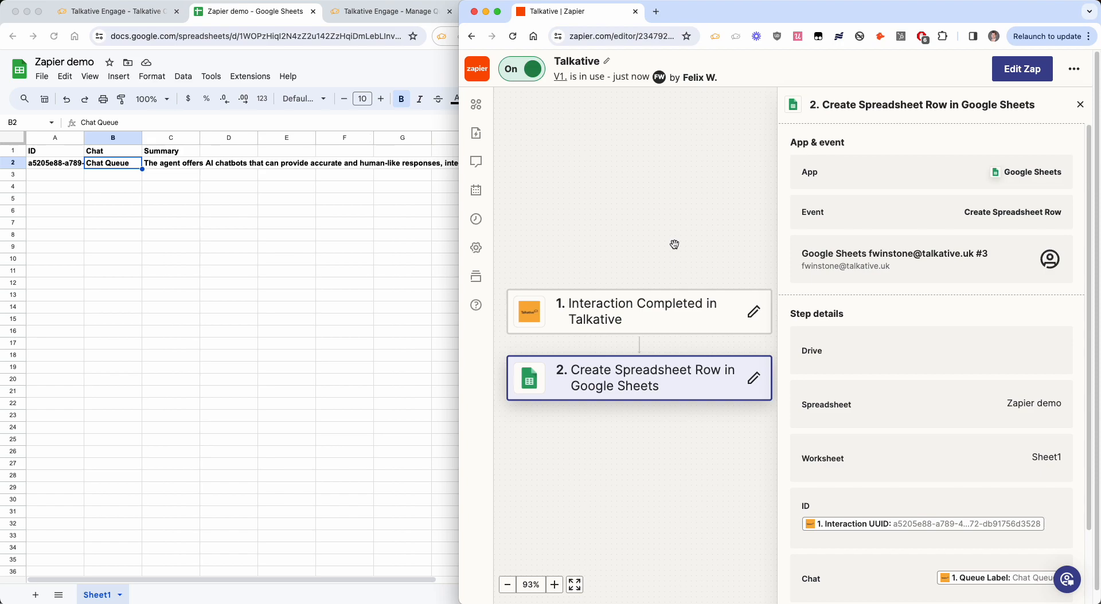
Switch to Talkative Engage, search for crm, open the Zapier demo CRM integration and review its endpoint, queue and export settings
left_click(330, 262)
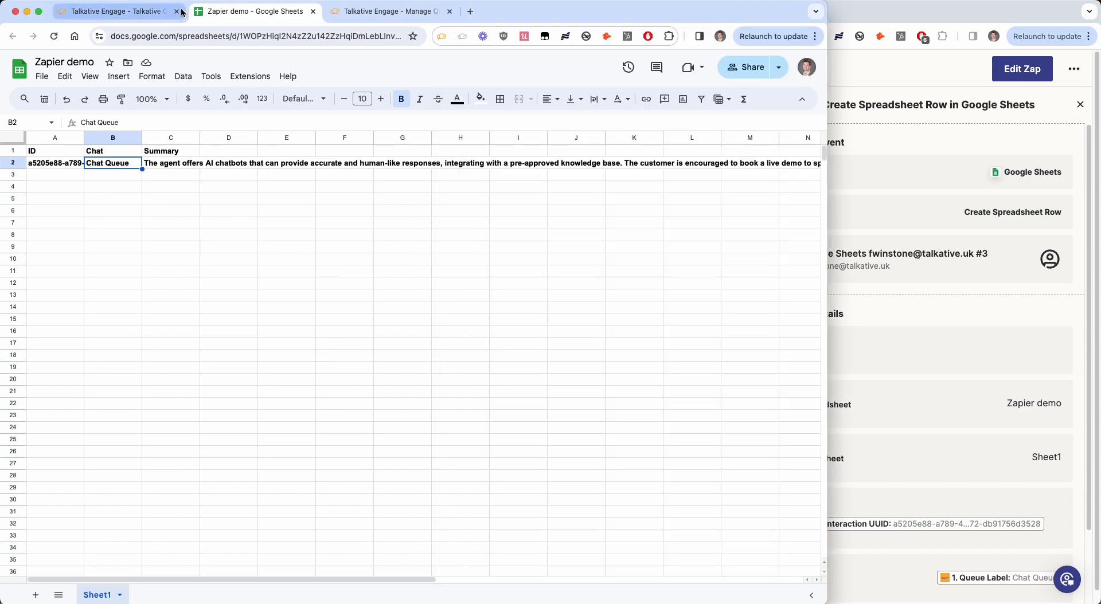
left_click(419, 12)
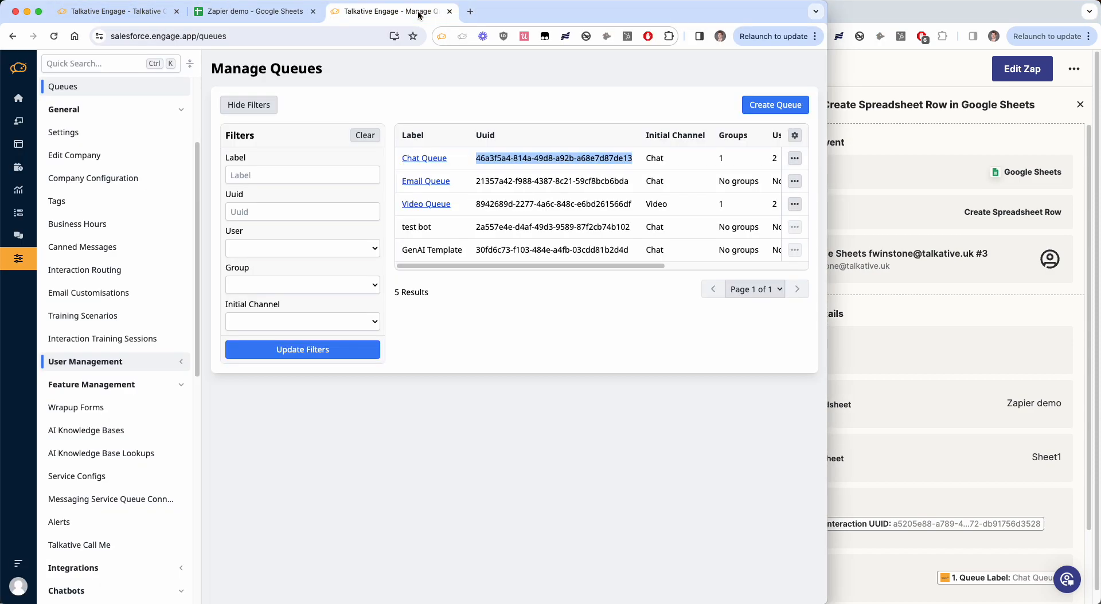
left_click(128, 65)
type("crm")
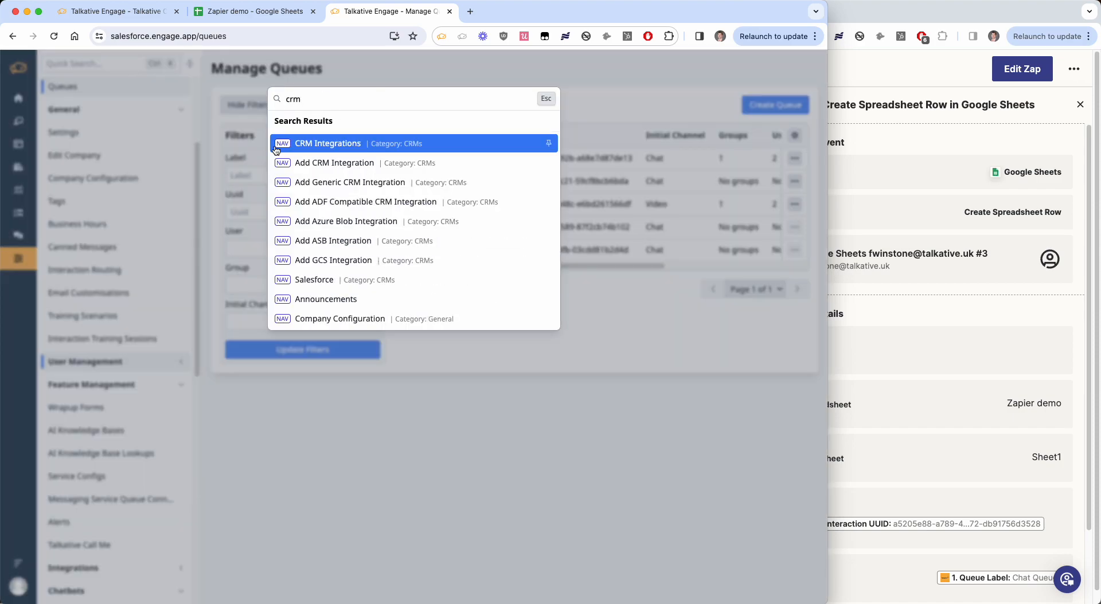
left_click(347, 144)
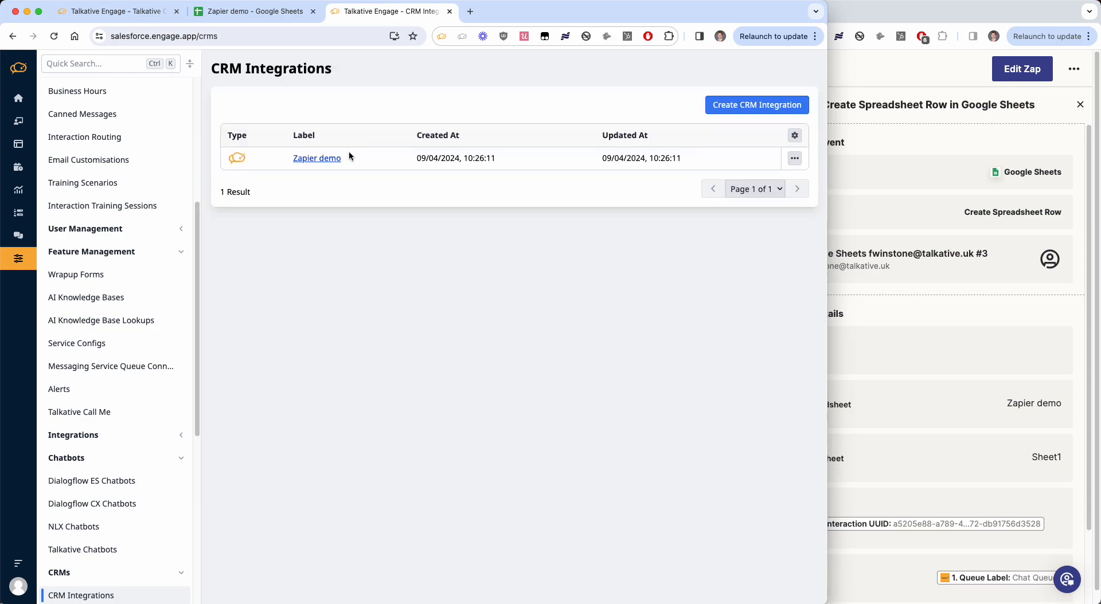
left_click(316, 162)
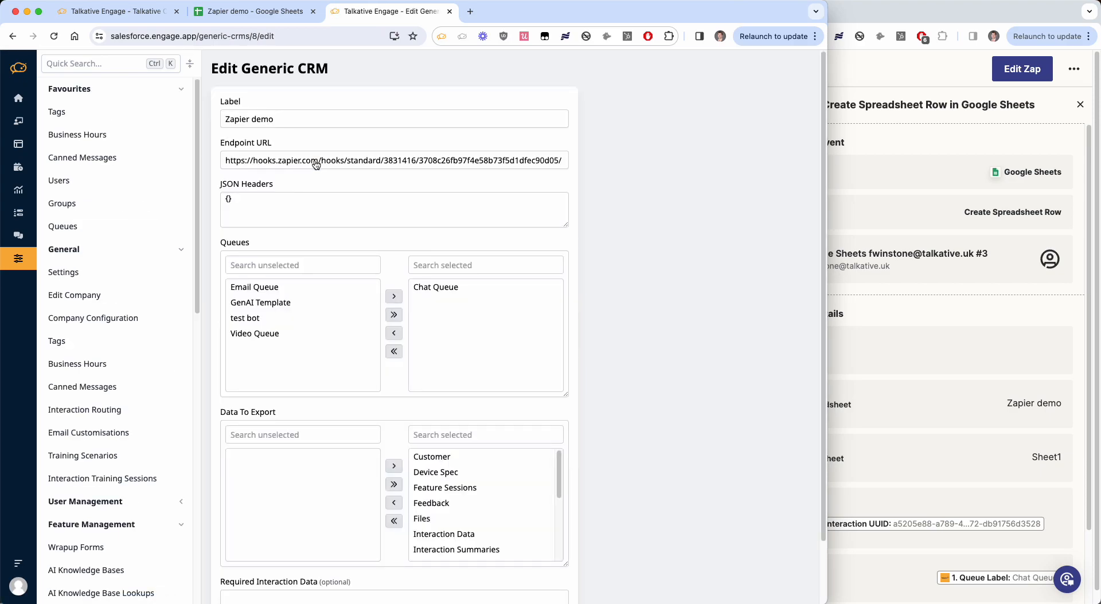
scroll(370, 252, "down", 3)
scroll(369, 252, "up", 3)
Bring the published Zap back into view and return to the Zapier demo Google Sheet
left_click(849, 304)
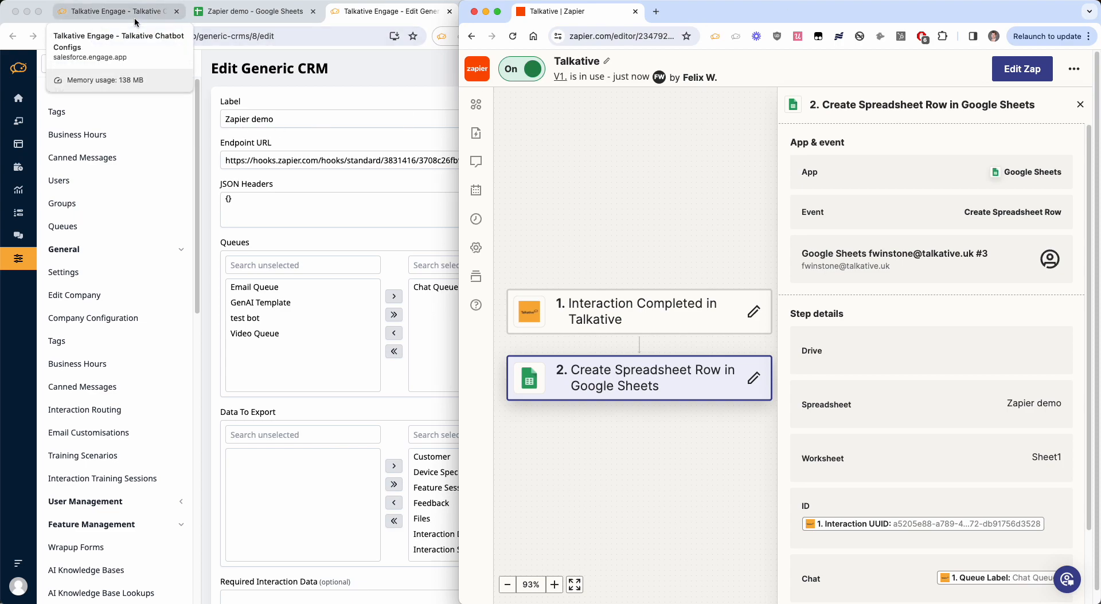
left_click(250, 11)
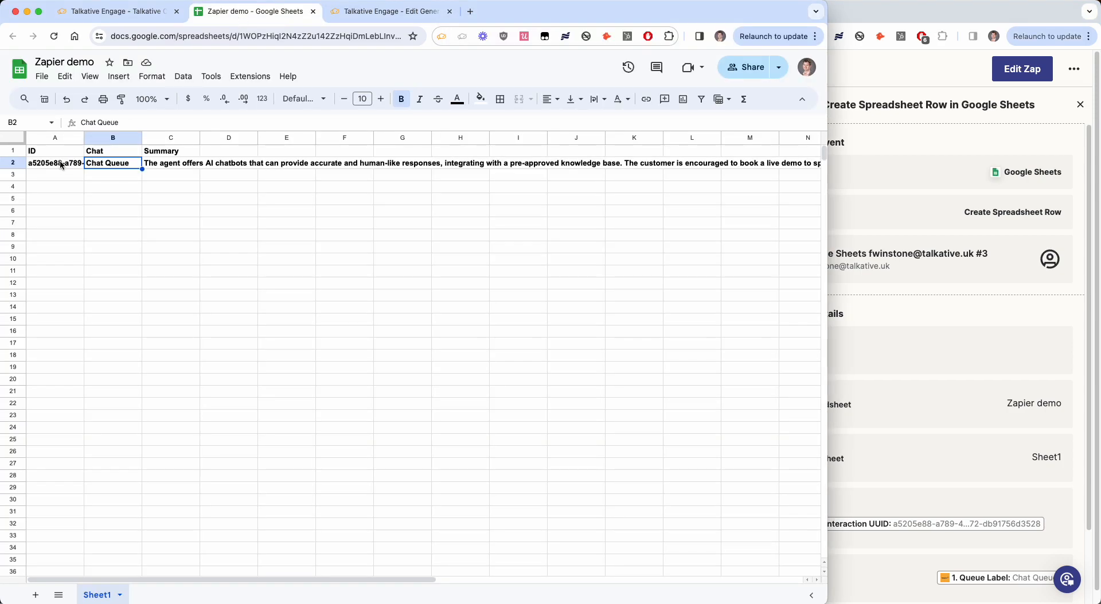